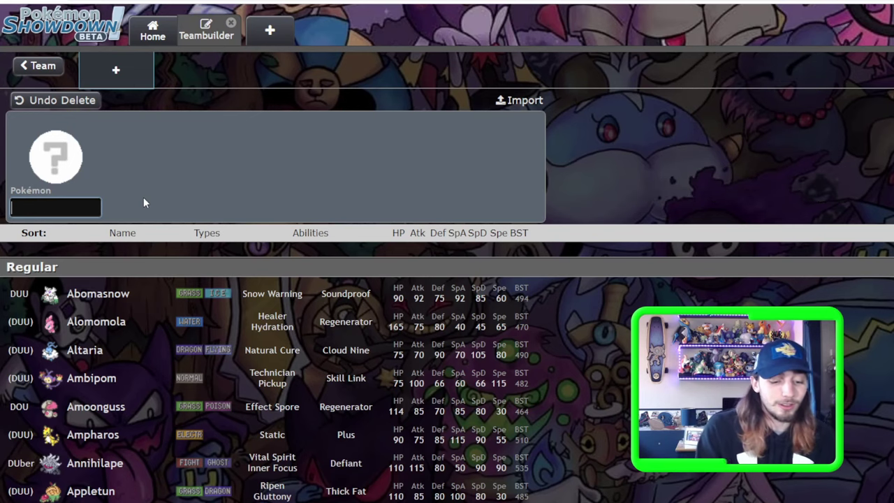
# - Select Ogerpon from the 'oger' search, leave its item blank after trying Choice and Scope Lens, and open its EV/IV editor
pyautogui.write('oger')
pyautogui.click(142, 266)
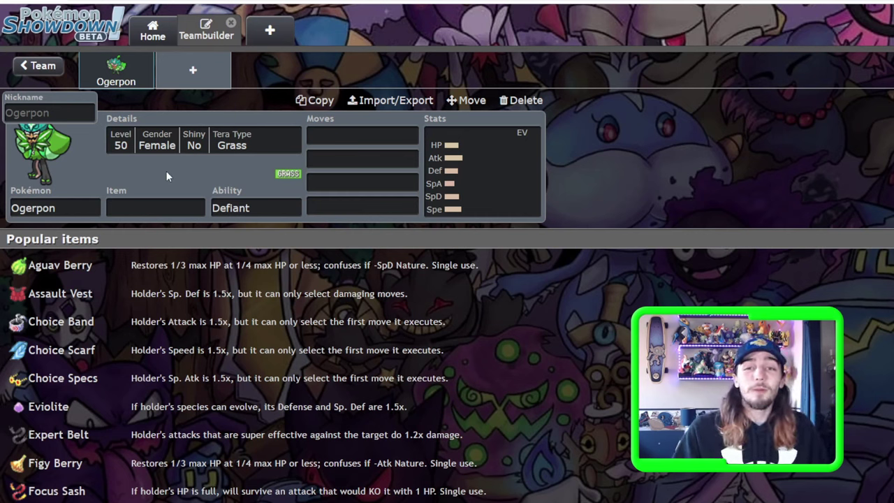
pyautogui.click(148, 203)
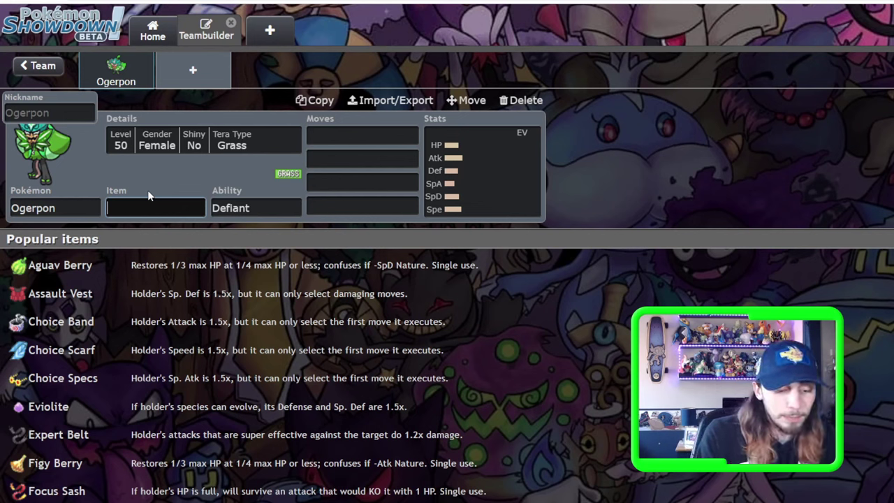
pyautogui.write('choi')
pyautogui.press('BackSpace')
pyautogui.press('BackSpace')
pyautogui.press('BackSpace')
pyautogui.press('BackSpace')
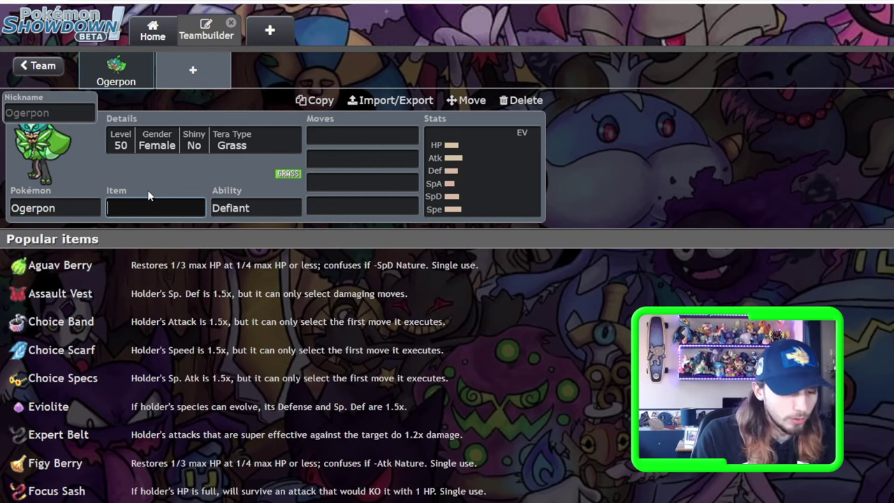
pyautogui.write('scop')
pyautogui.press('BackSpace')
pyautogui.press('BackSpace')
pyautogui.press('BackSpace')
pyautogui.press('BackSpace')
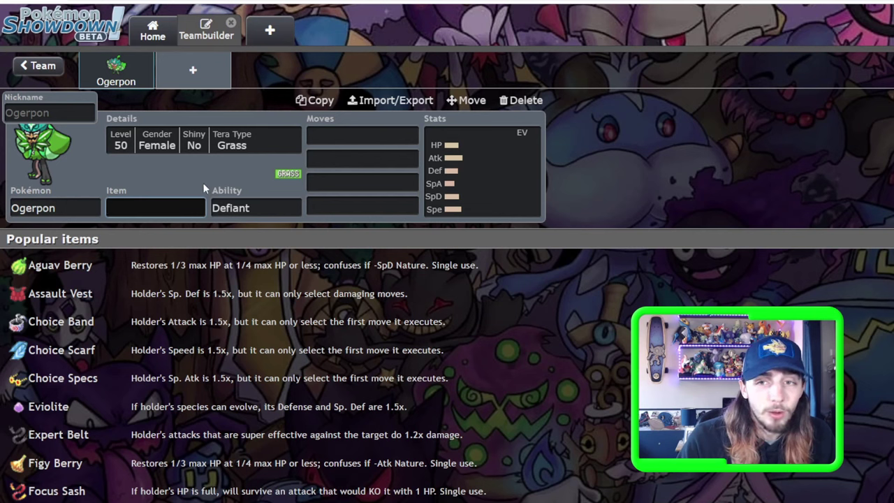
pyautogui.click(496, 187)
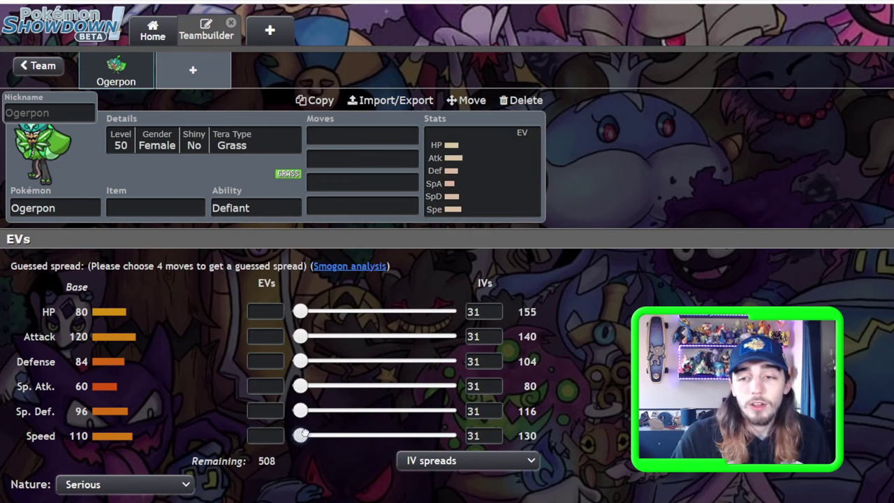
# - Set Ogerpon to Jolly nature with 156 Speed EVs, leaving 352 EVs remaining
pyautogui.moveTo(300, 434); pyautogui.dragTo(448, 435)
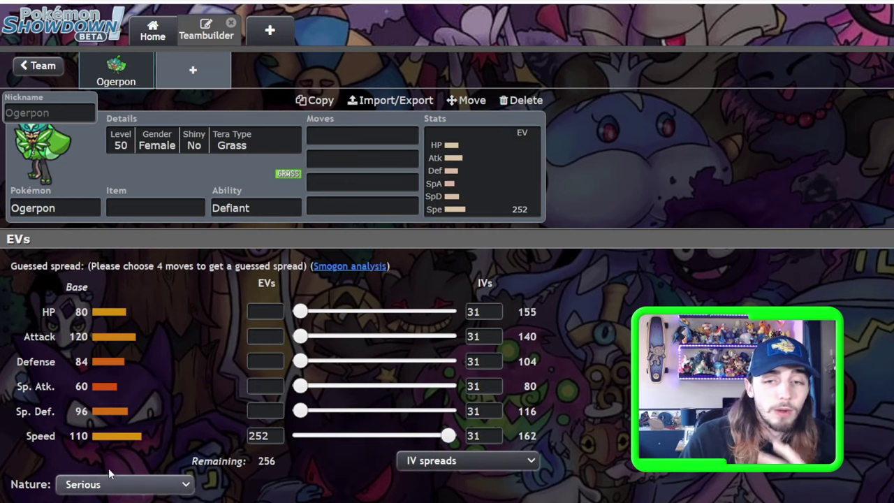
pyautogui.moveTo(417, 435); pyautogui.dragTo(392, 435)
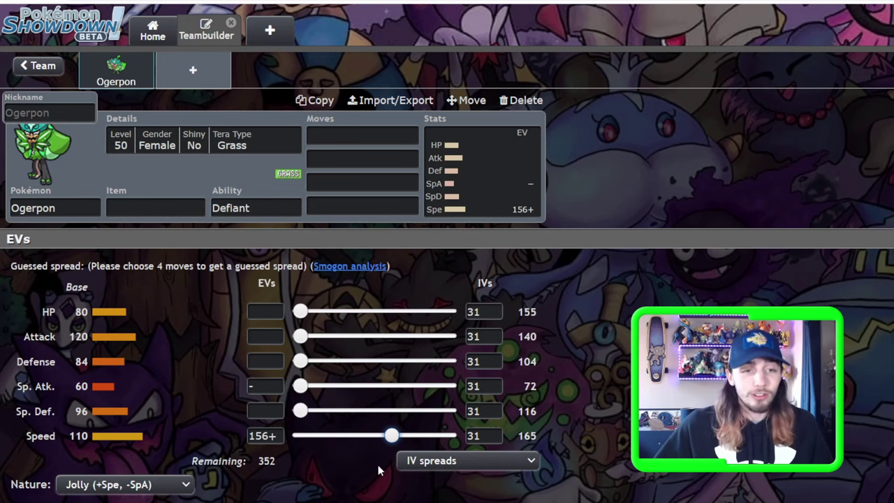
# - Fill Ogerpon's first two move slots with Ivy Cudgel and Stomping Tantrum
pyautogui.click(324, 139)
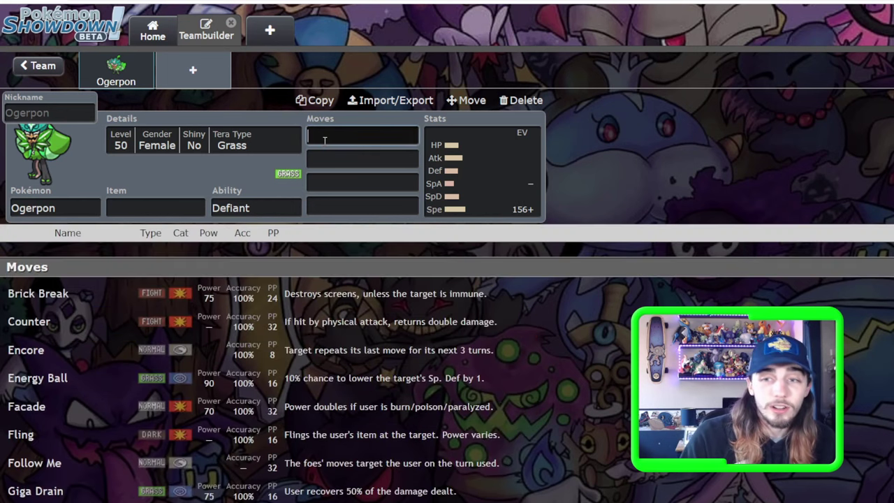
pyautogui.write('ivy')
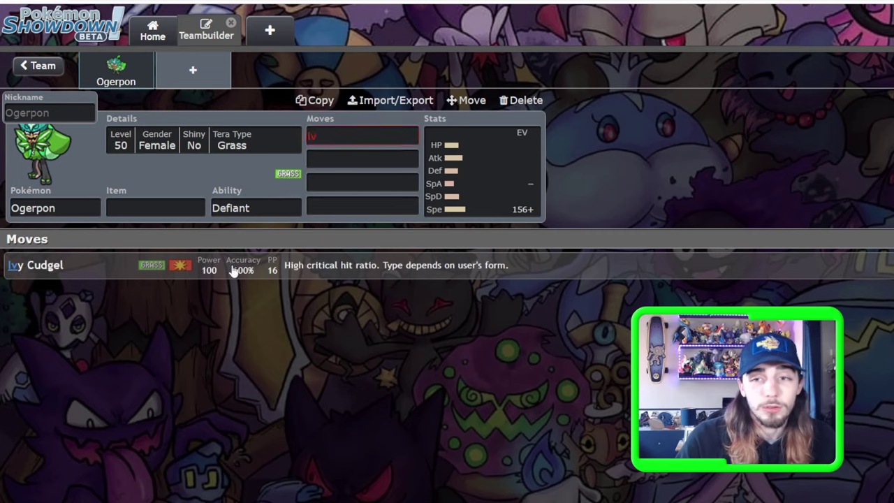
pyautogui.click(230, 265)
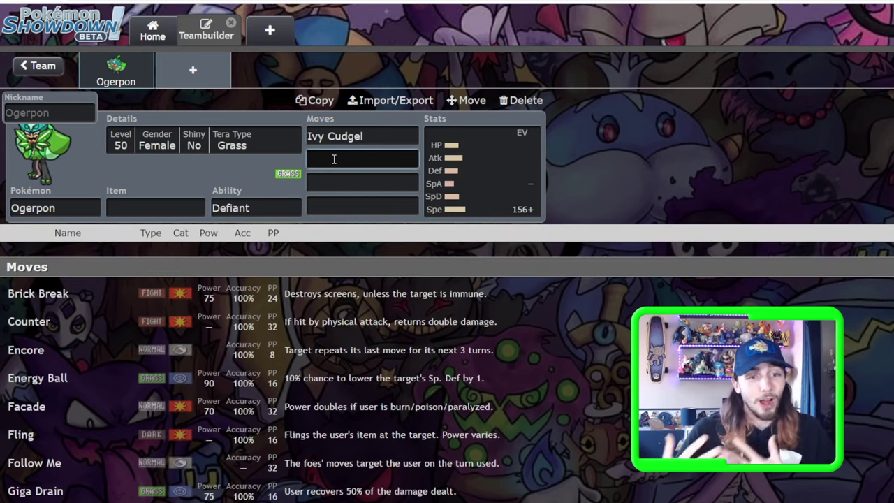
pyautogui.write('enocr')
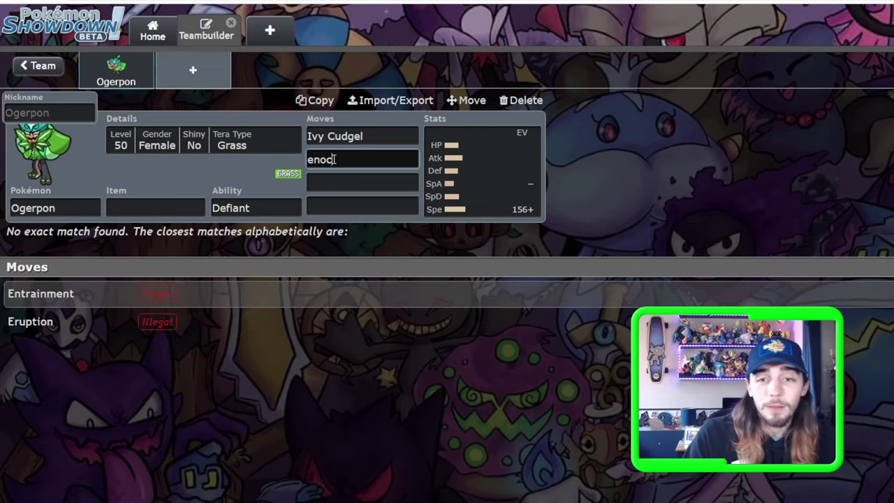
pyautogui.press('BackSpace')
pyautogui.press('BackSpace')
pyautogui.press('BackSpace')
pyautogui.press('BackSpace')
pyautogui.press('BackSpace')
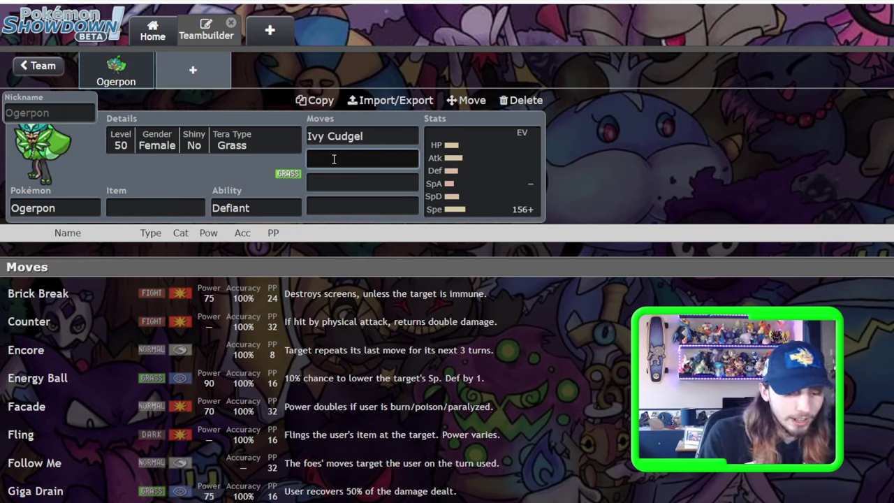
pyautogui.write('stompi')
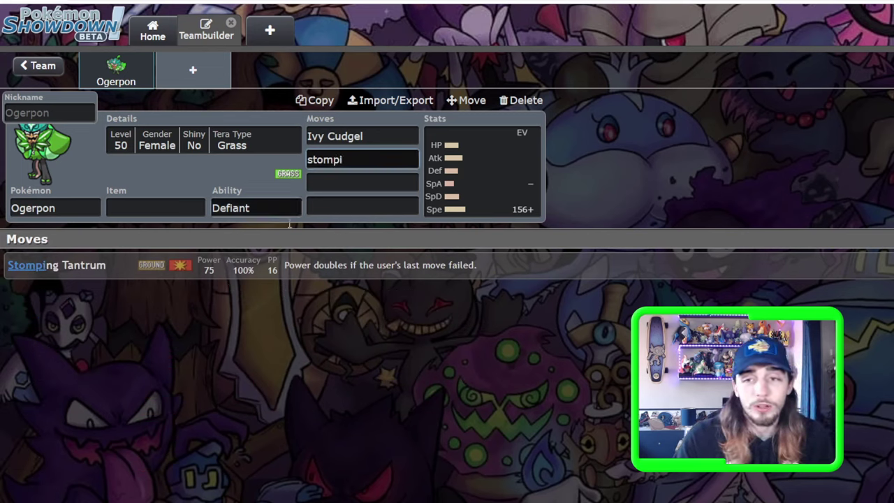
pyautogui.press('Return')
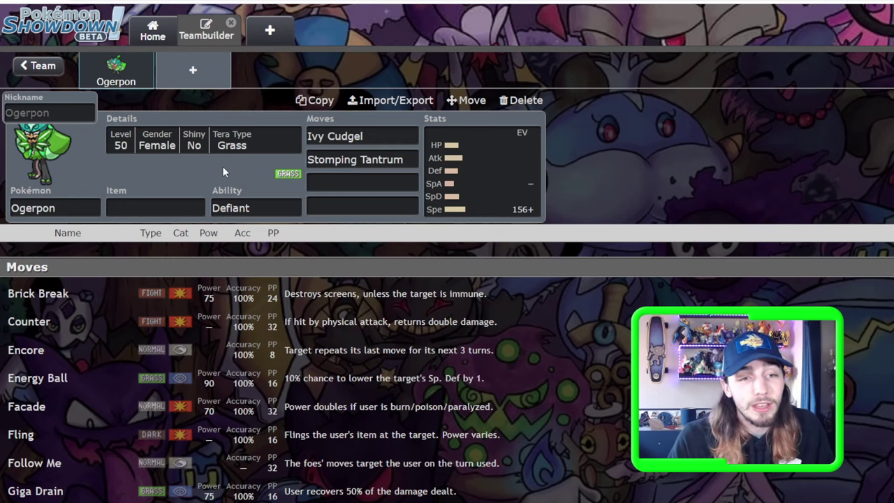
# - Review the Stomping Tantrum move details and Ogerpon's Defiant ability
pyautogui.click(364, 158)
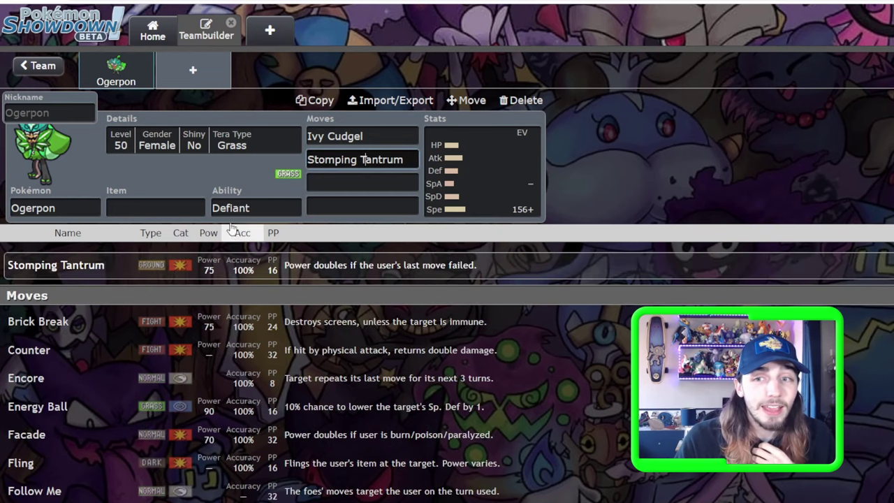
pyautogui.click(239, 207)
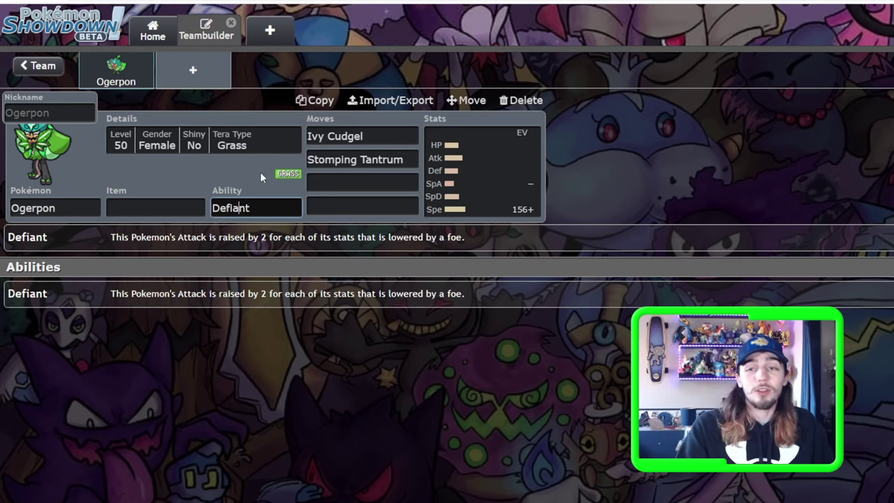
pyautogui.click(332, 160)
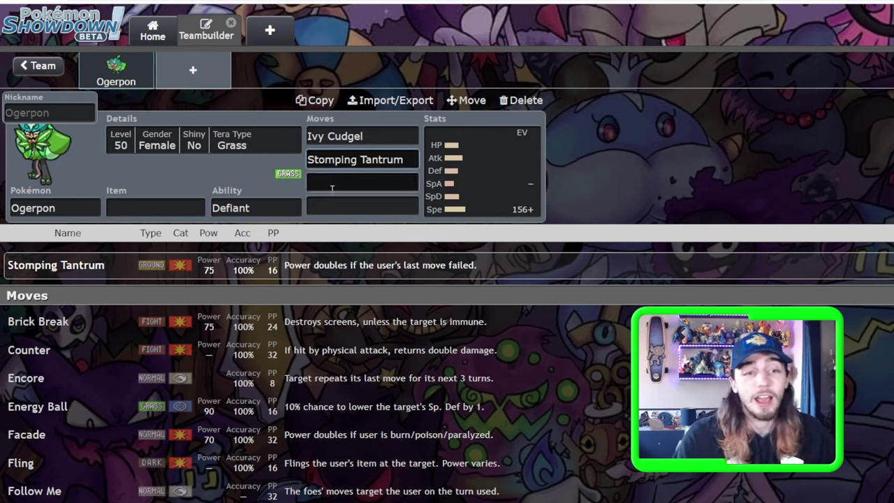
# - Equip Focus Sash on Ogerpon, then remove it so no item is held
pyautogui.click(180, 205)
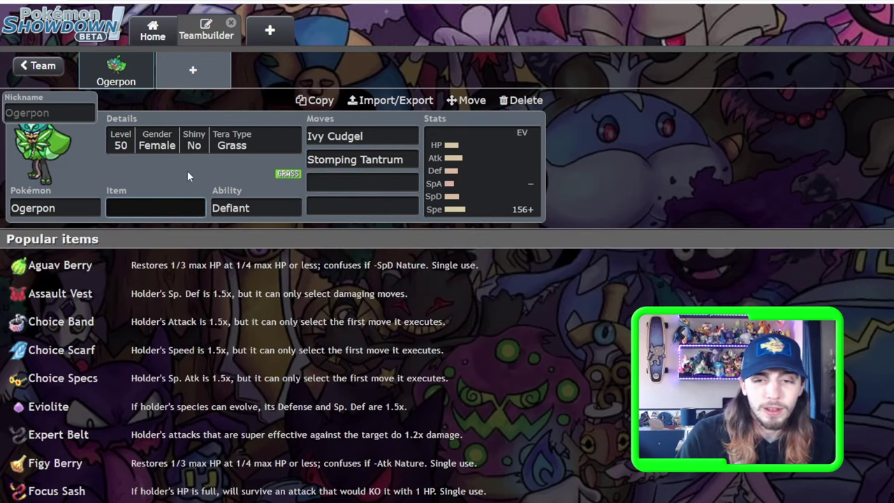
pyautogui.click(112, 487)
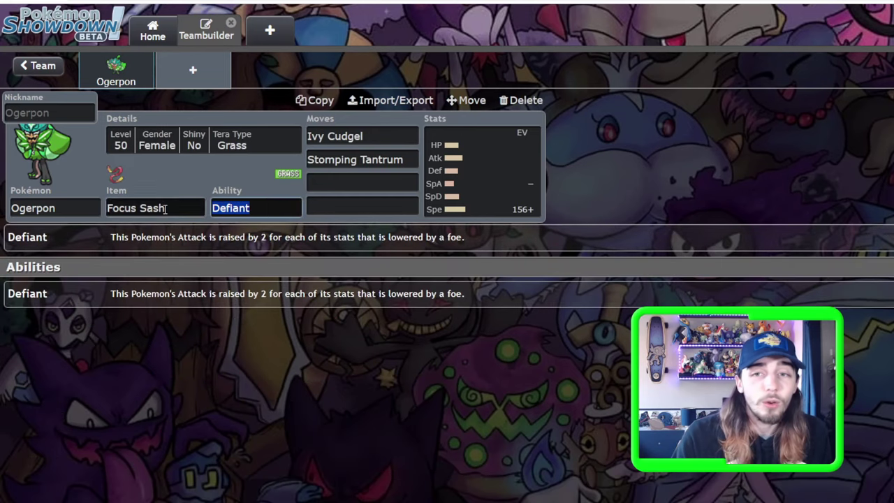
pyautogui.click(173, 186)
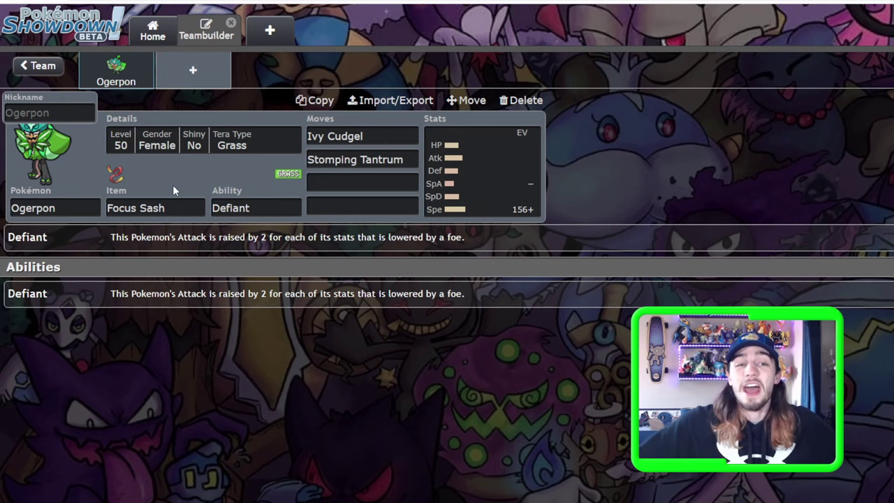
pyautogui.click(175, 205)
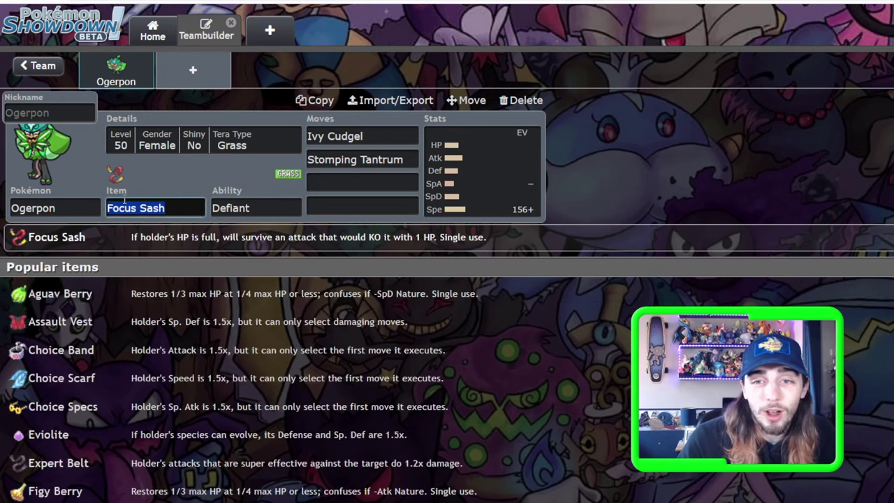
pyautogui.press('BackSpace')
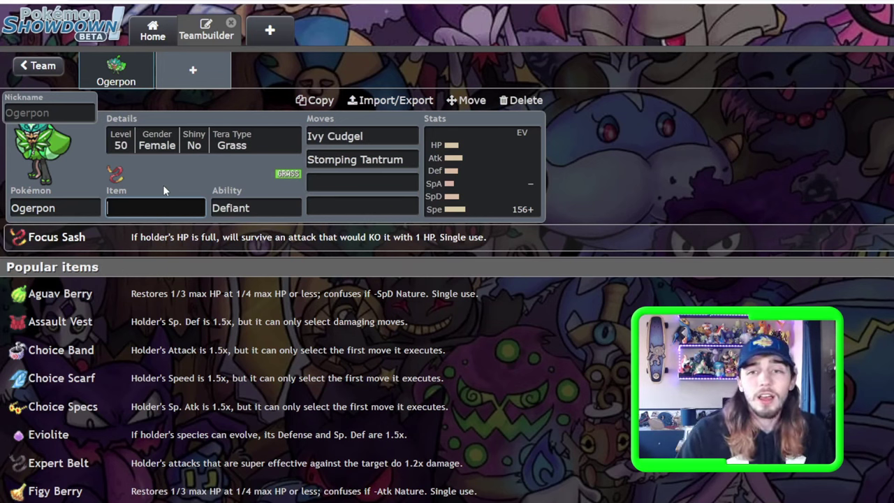
pyautogui.hotkey('shift', 'Tab')
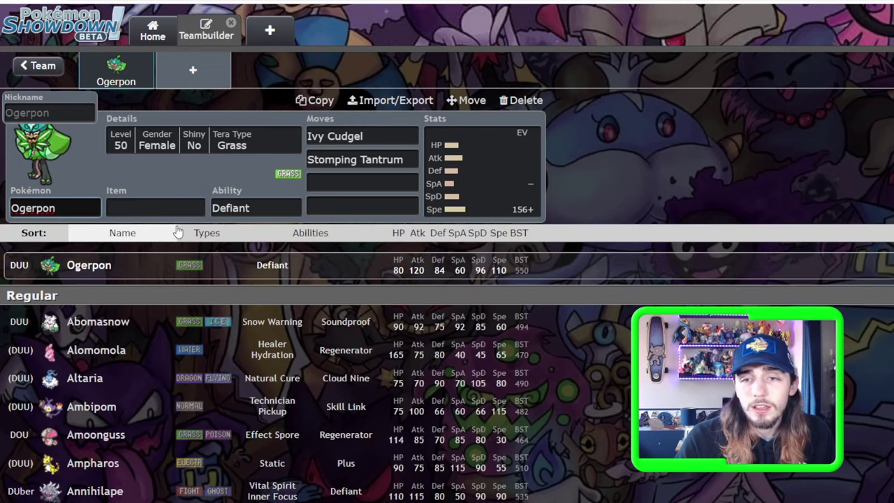
# - Switch Ogerpon to its Cornerstone form and give it Follow Me and Ivy Cudgel
pyautogui.write('-')
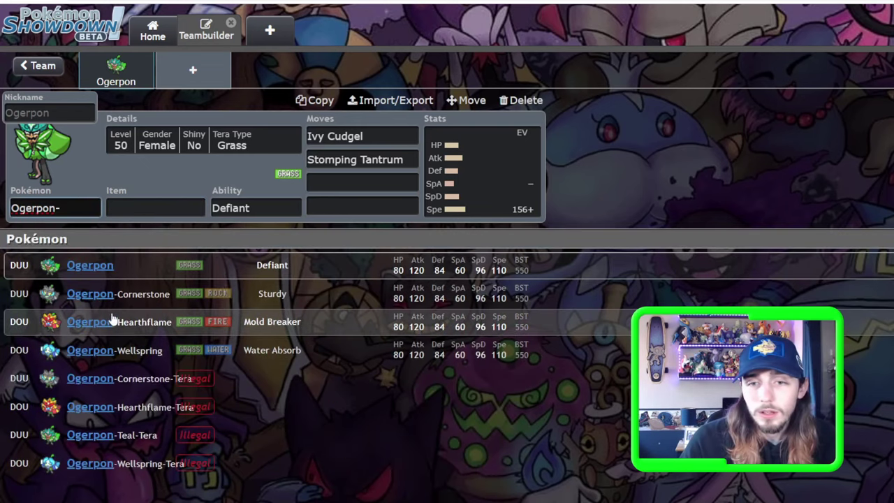
pyautogui.click(111, 295)
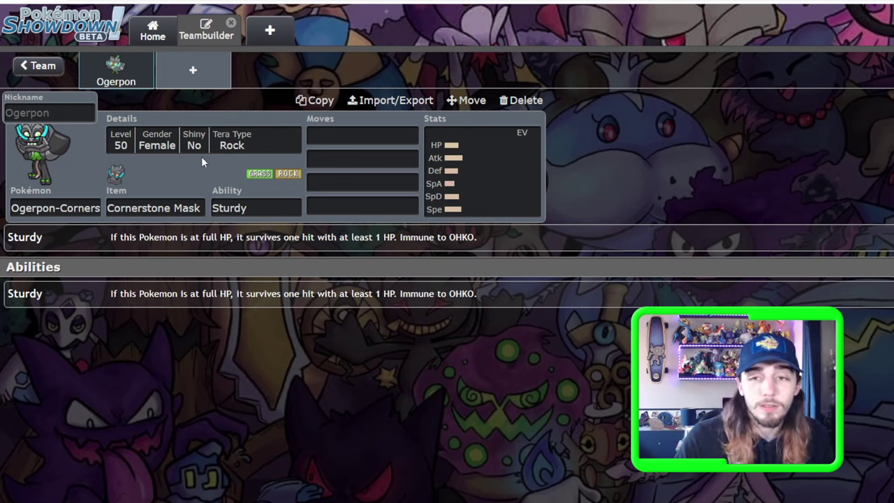
pyautogui.click(323, 136)
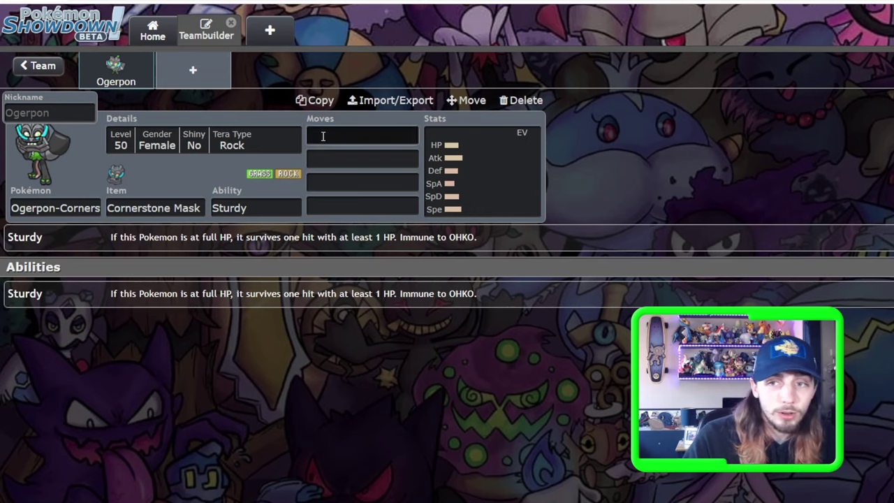
pyautogui.write('foloo')
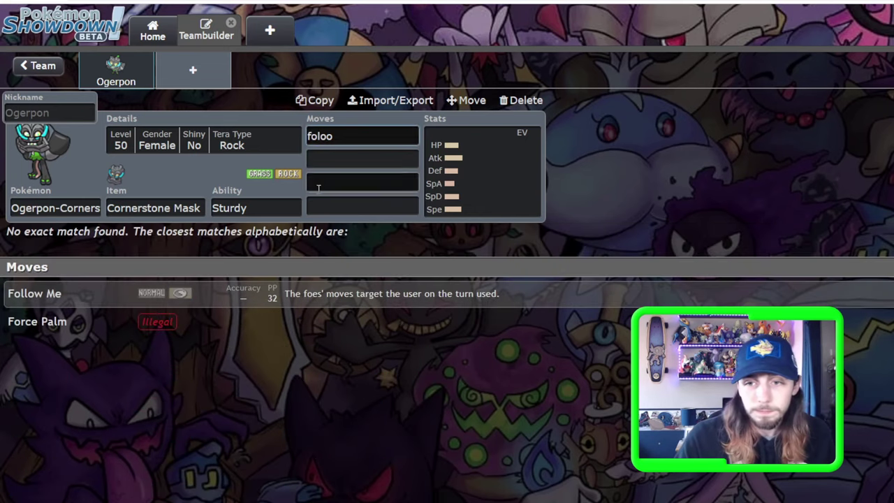
pyautogui.click(294, 297)
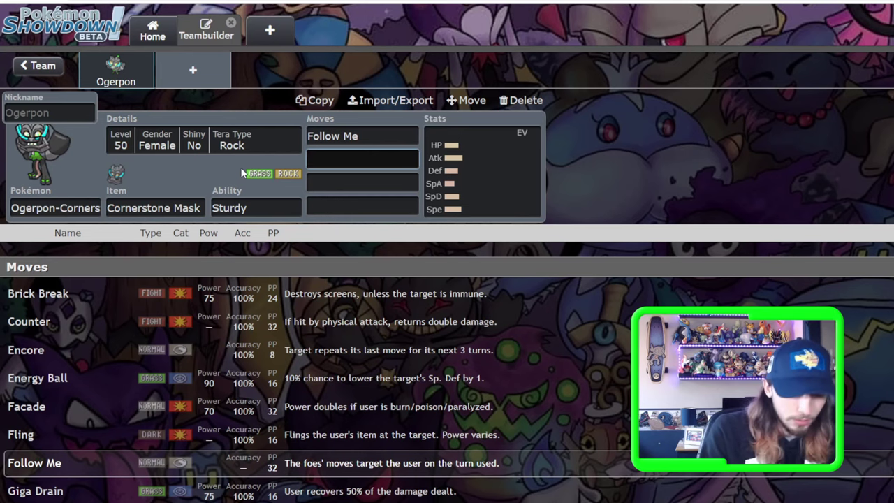
pyautogui.write('Ivy')
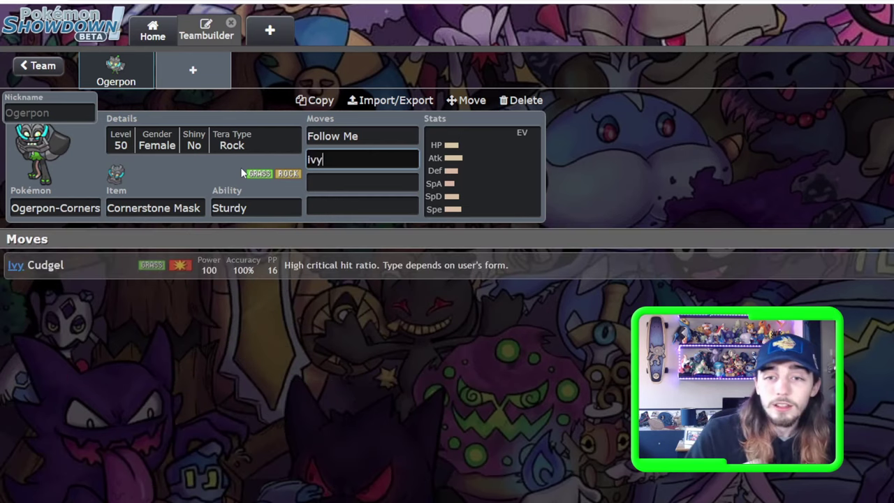
pyautogui.click(195, 271)
pyautogui.click(396, 162)
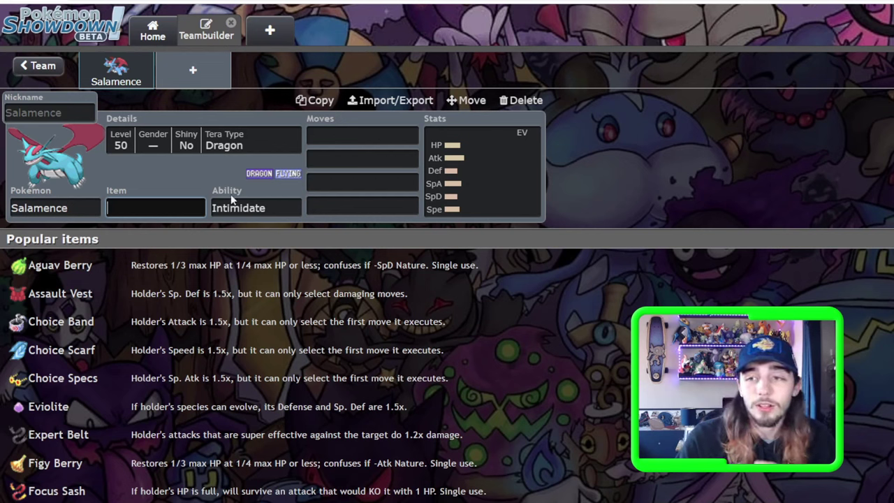
# - Put Hurricane in Salamence's first move slot and check its ability options
pyautogui.click(523, 180)
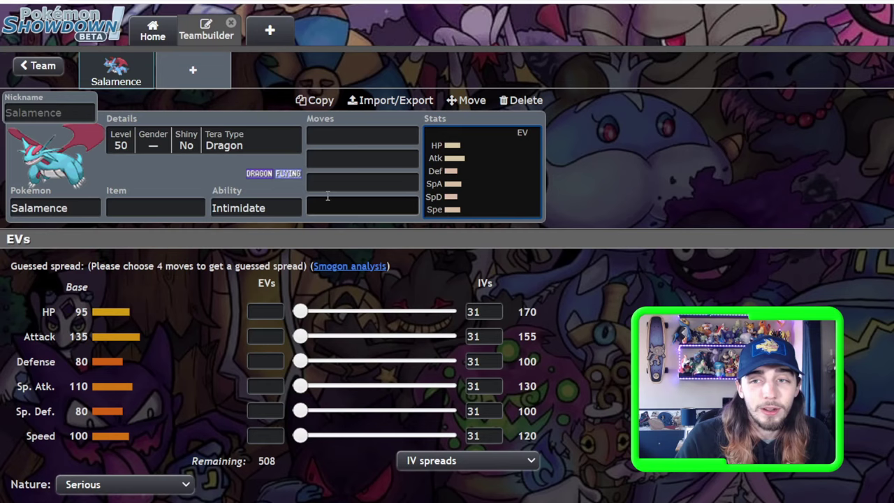
pyautogui.click(368, 137)
pyautogui.write('hurri')
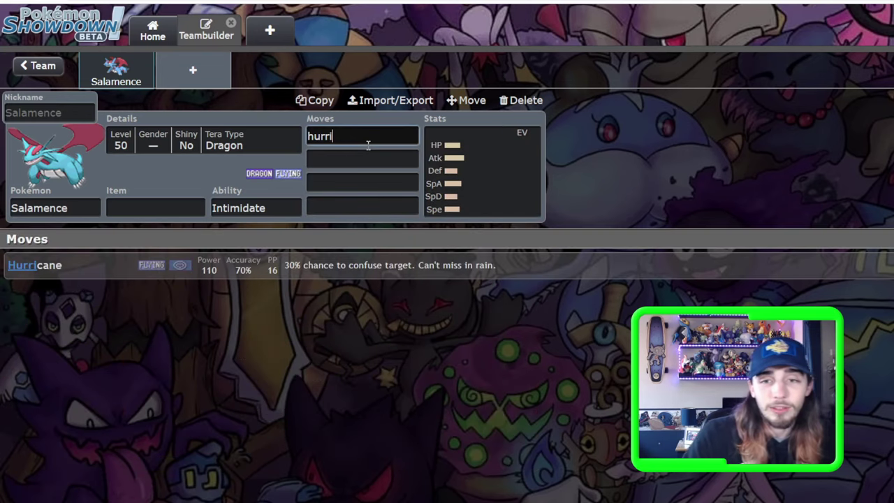
pyautogui.click(288, 267)
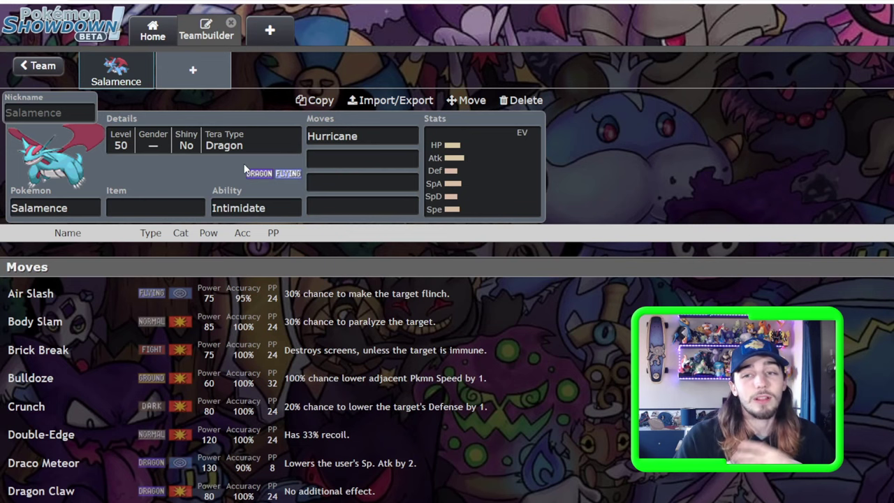
pyautogui.click(238, 204)
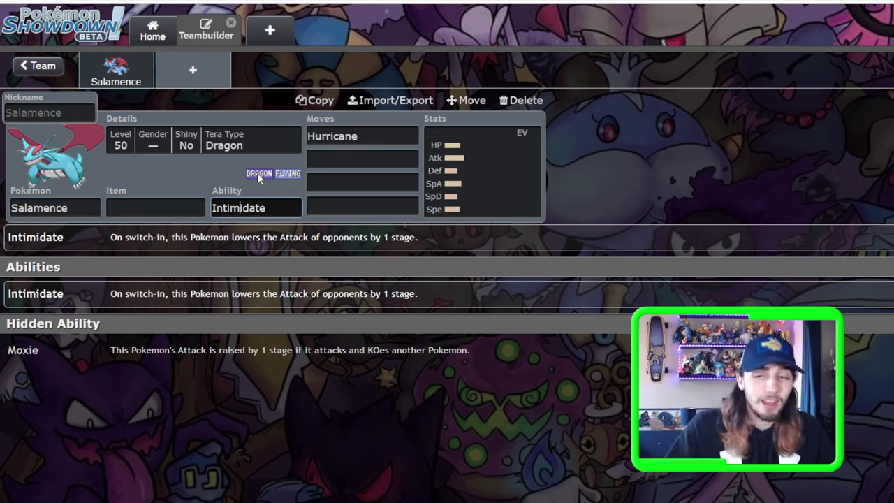
# - Try 'tail' and 'break' in Salamence's fourth move slot, then leave it empty
pyautogui.press('Tab')
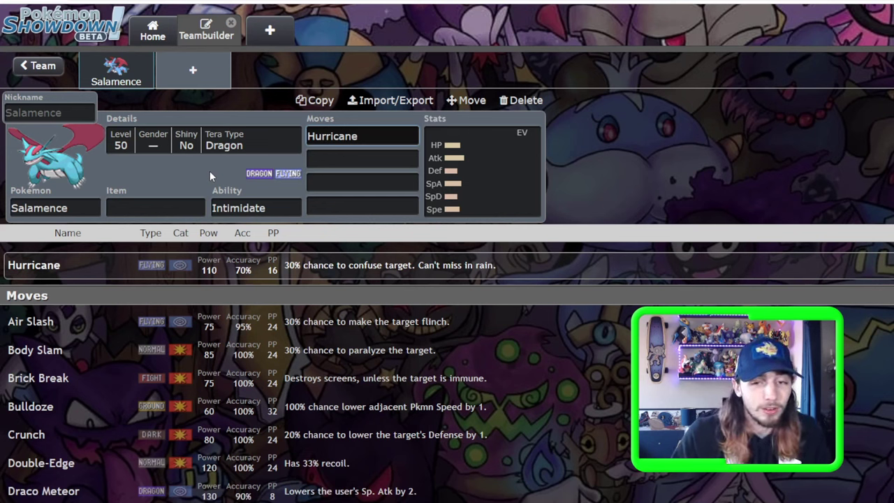
pyautogui.click(327, 203)
pyautogui.write('ta')
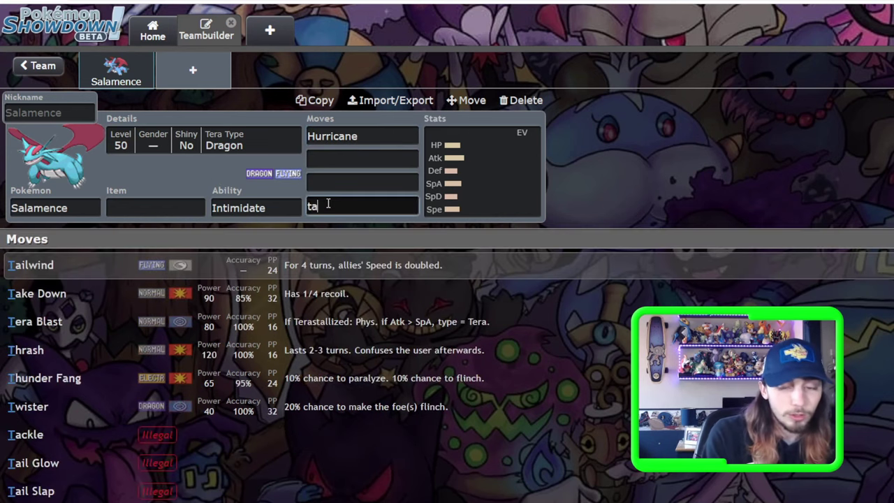
pyautogui.write('il')
pyautogui.press('BackSpace')
pyautogui.press('BackSpace')
pyautogui.press('BackSpace')
pyautogui.press('BackSpace')
pyautogui.write('bre')
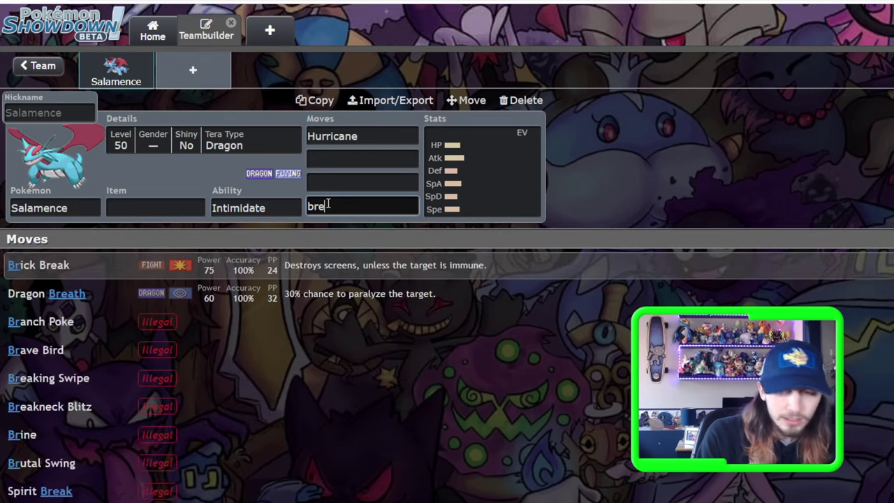
pyautogui.write('ak')
pyautogui.press('BackSpace')
pyautogui.press('BackSpace')
pyautogui.press('BackSpace')
pyautogui.press('BackSpace')
pyautogui.press('BackSpace')
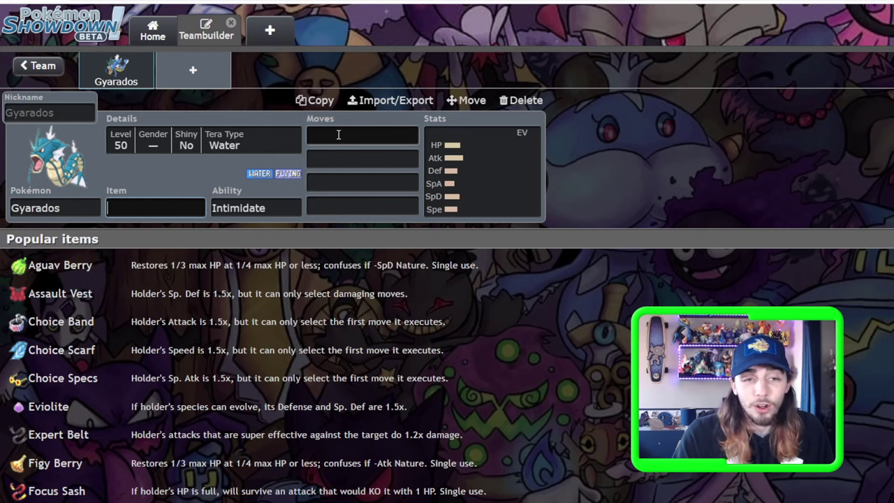
# - Give Gyarados Thunder Wave and Waterfall as its first two moves
pyautogui.click(338, 135)
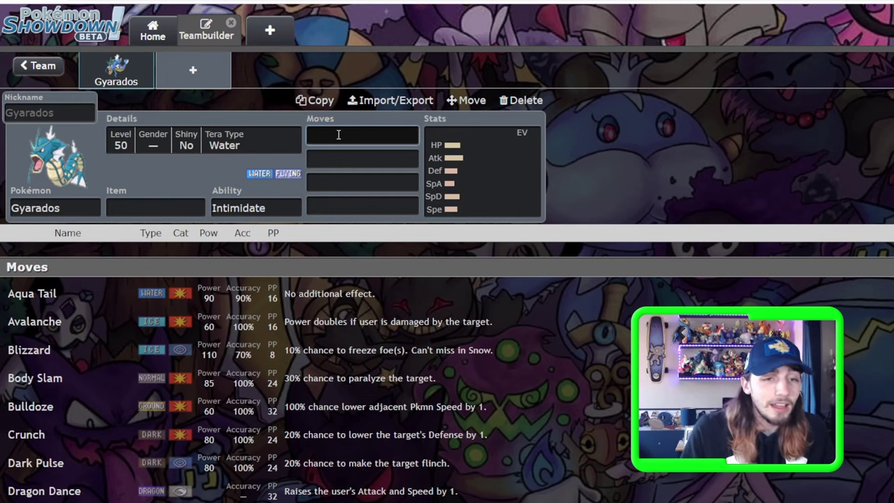
pyautogui.write('thund')
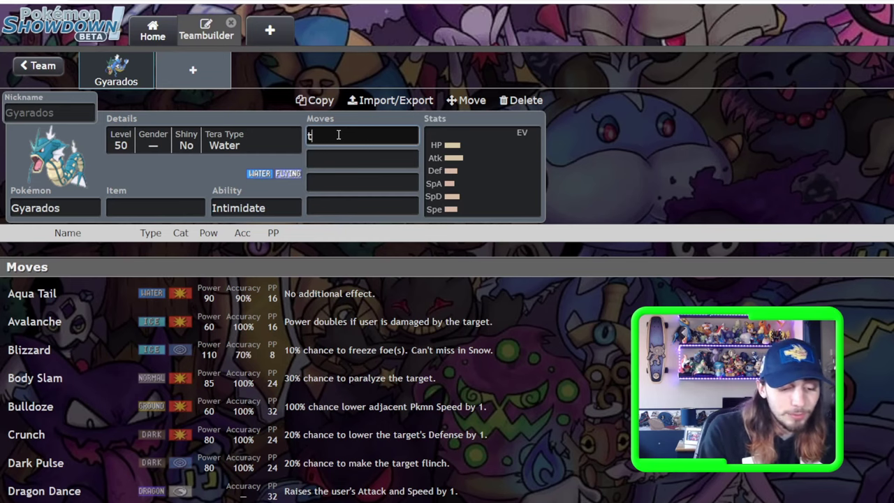
pyautogui.click(256, 316)
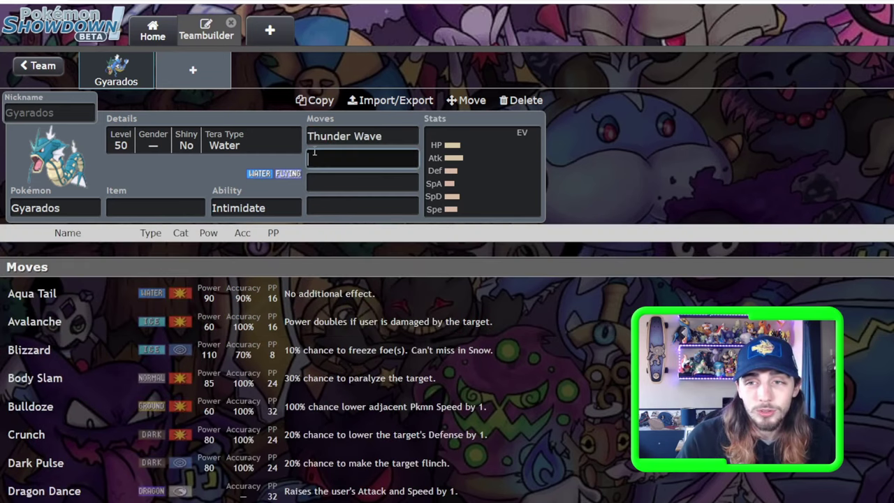
pyautogui.write('water')
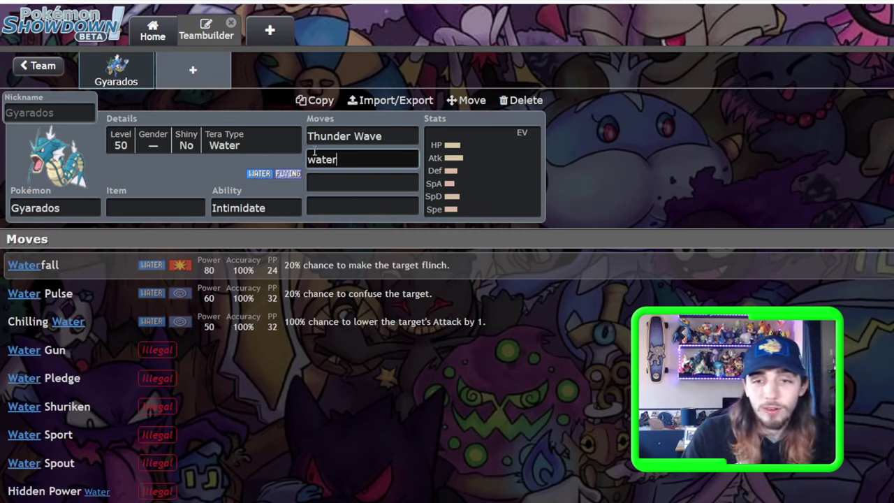
pyautogui.press('Return')
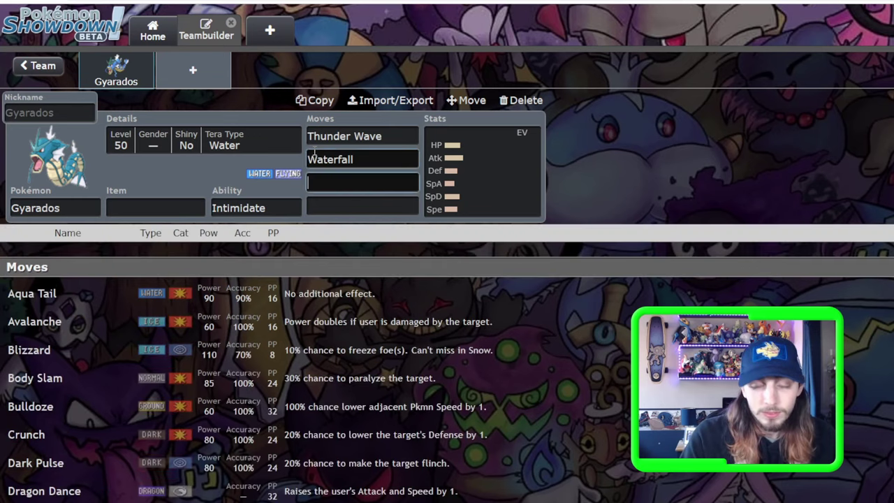
# - Add Taunt as Gyarados's third move
pyautogui.click(335, 189)
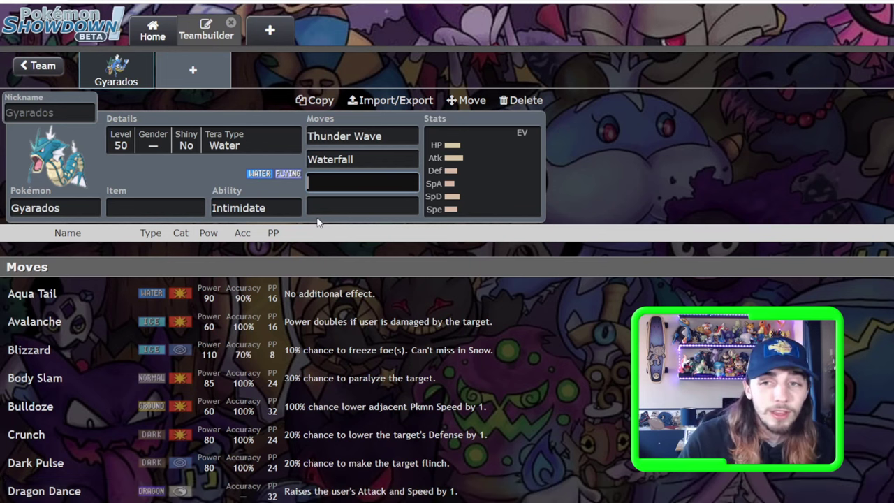
pyautogui.click(250, 173)
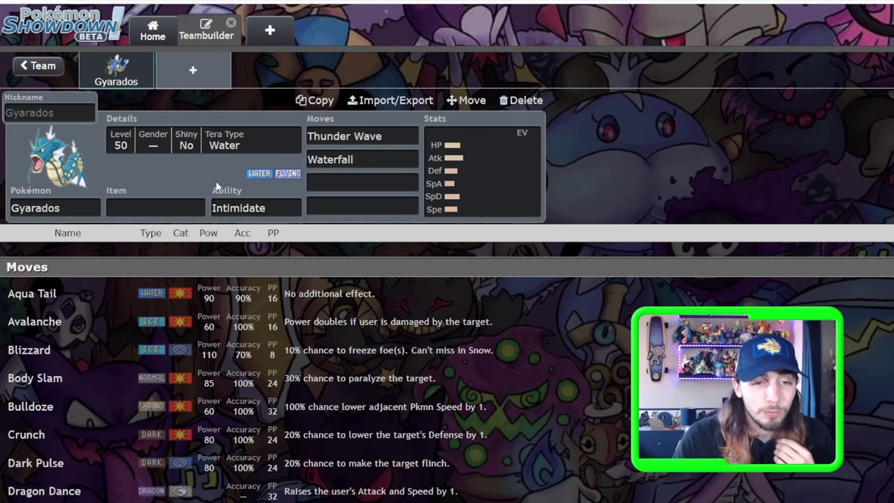
pyautogui.click(325, 186)
pyautogui.scroll(-3, 148, 332)
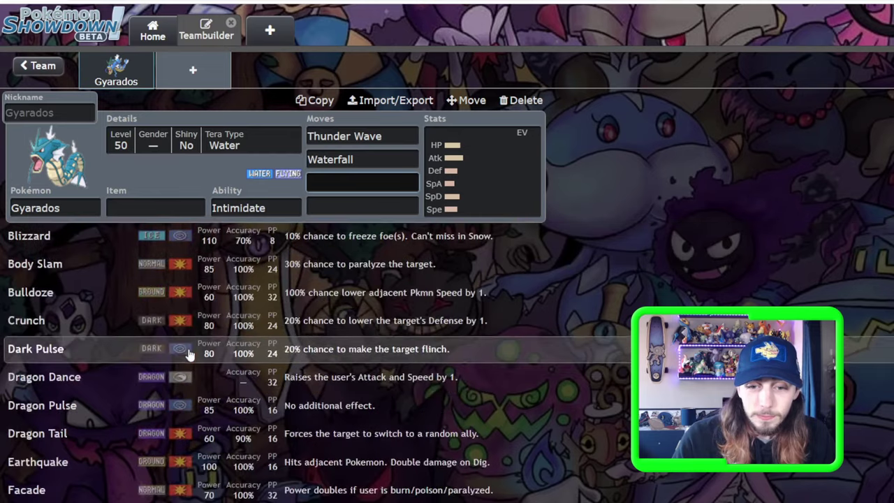
pyautogui.scroll(1, 174, 358)
pyautogui.scroll(-2, 152, 363)
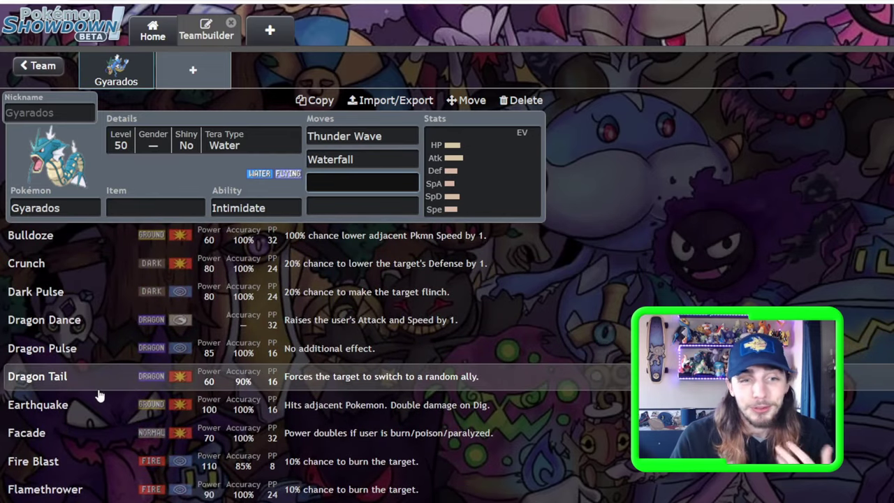
pyautogui.write('taun')
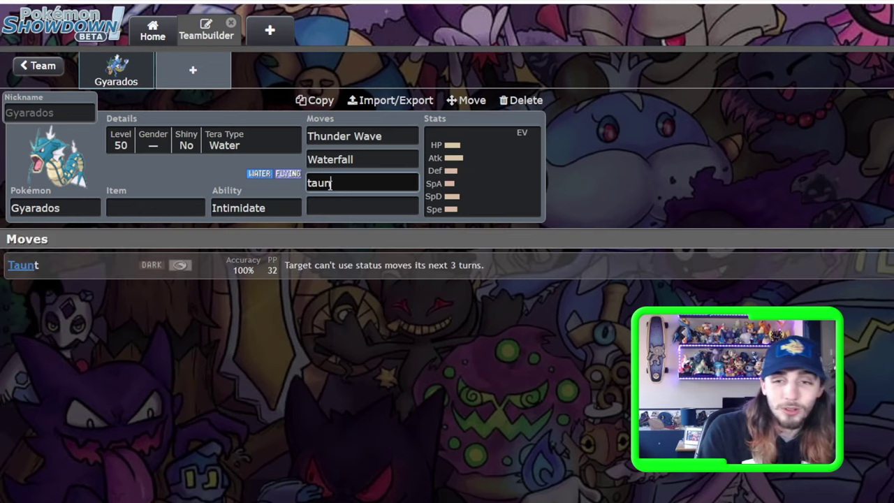
pyautogui.click(241, 266)
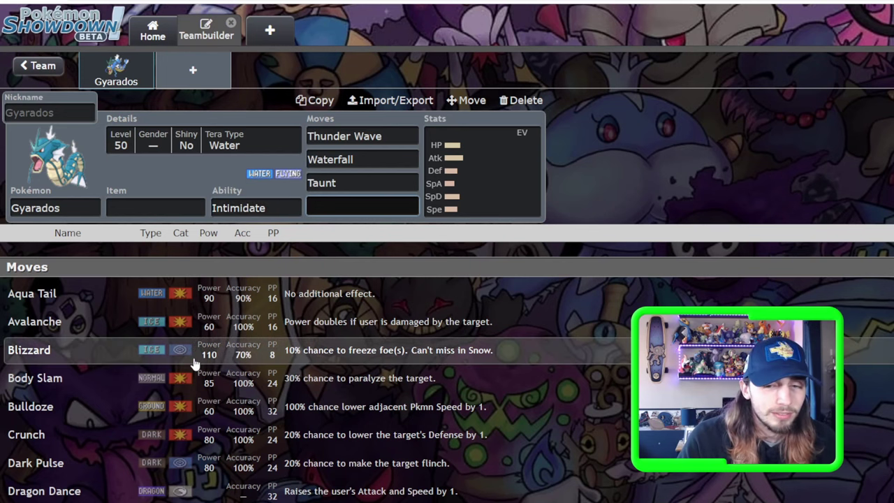
pyautogui.scroll(-2, 195, 364)
pyautogui.scroll(2, 196, 363)
# - Delete Taunt, Waterfall and Thunder Wave from Gyarados's move slots
pyautogui.click(353, 182)
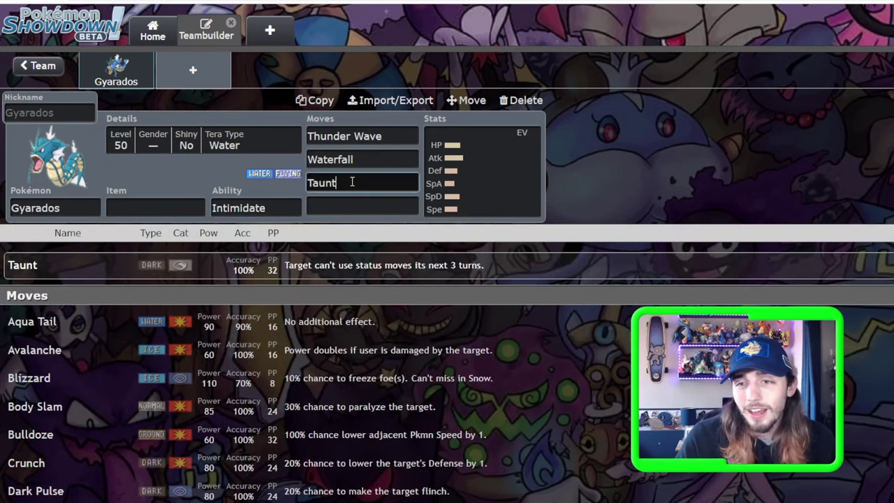
pyautogui.doubleClick(352, 181)
pyautogui.press('BackSpace')
pyautogui.click(364, 159)
pyautogui.press('BackSpace')
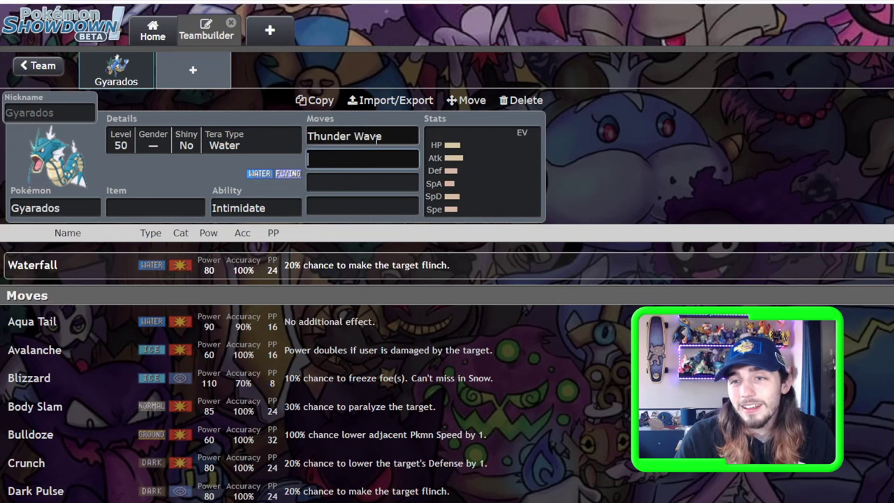
pyautogui.click(378, 137)
pyautogui.press('BackSpace')
# - Try Hurricane in the first move slot, then erase it so all moves are empty
pyautogui.write('hurri')
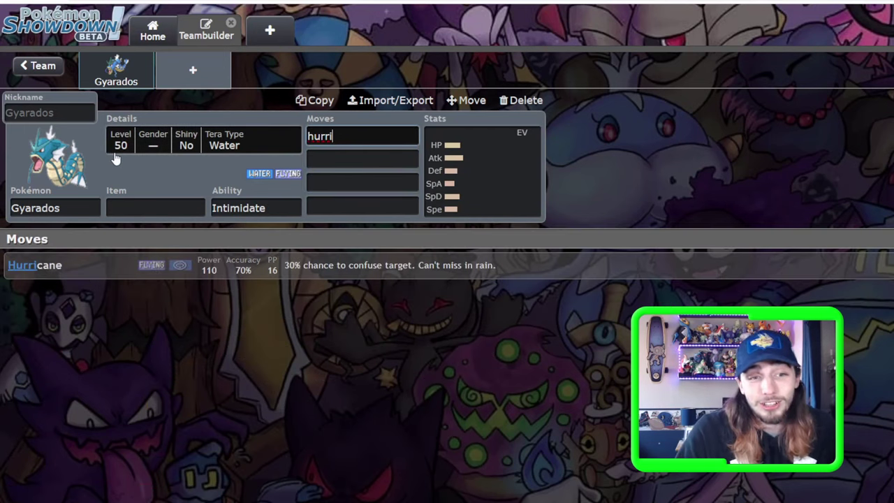
pyautogui.click(486, 190)
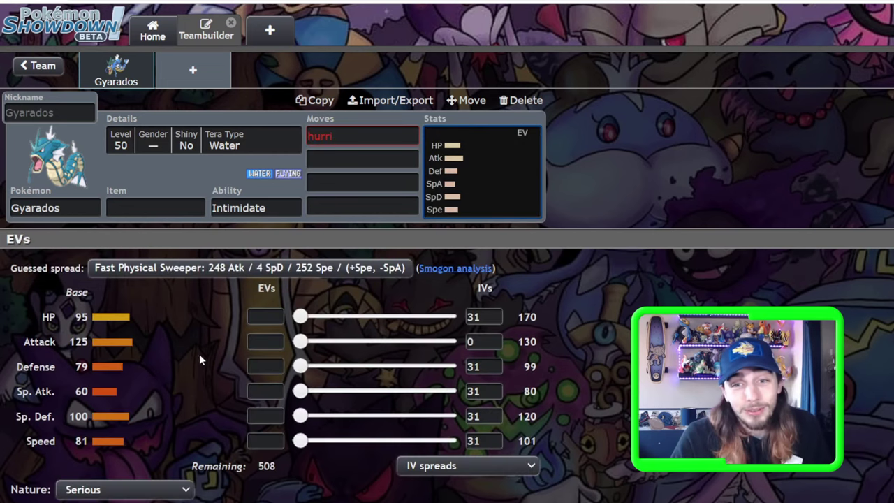
pyautogui.click(344, 138)
pyautogui.press('BackSpace')
pyautogui.press('BackSpace')
pyautogui.press('BackSpace')
pyautogui.press('BackSpace')
pyautogui.press('BackSpace')
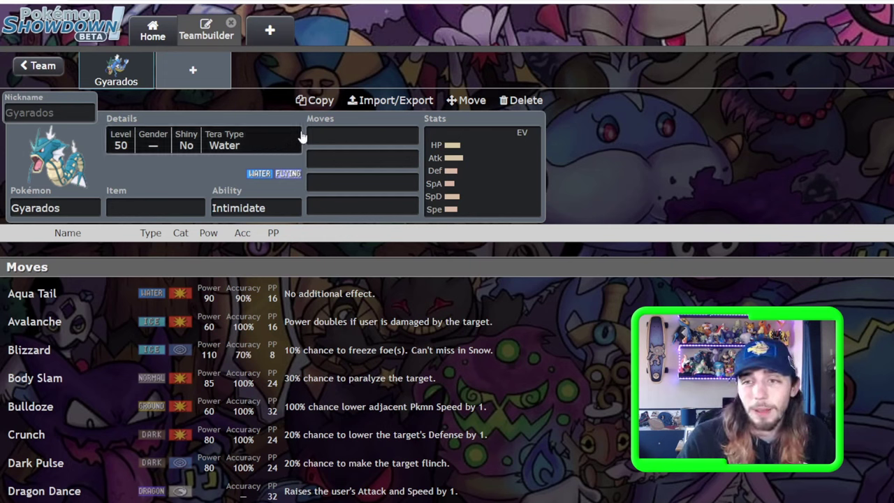
# - Try 'power' in Gyarados's first move slot, then erase it
pyautogui.click(334, 128)
pyautogui.write('power')
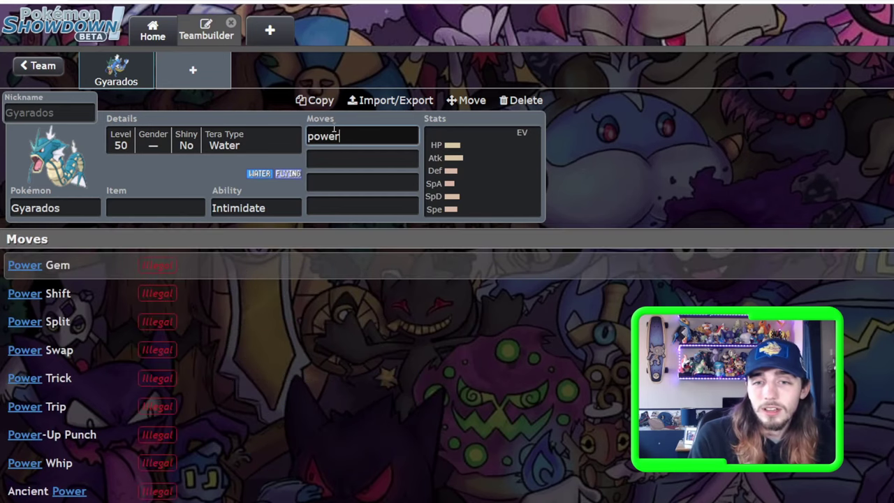
pyautogui.press('BackSpace')
pyautogui.press('BackSpace')
pyautogui.press('BackSpace')
pyautogui.press('BackSpace')
pyautogui.press('BackSpace')
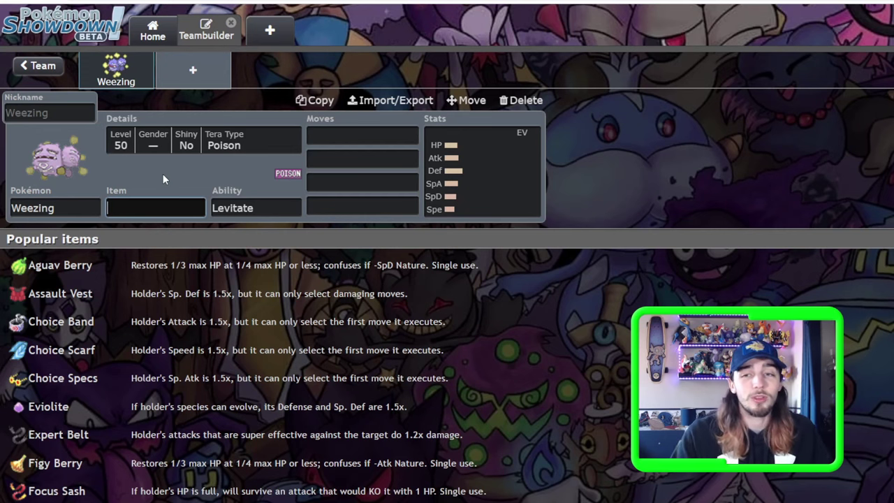
# - Set Weezing's ability to Neutralizing Gas
pyautogui.click(243, 204)
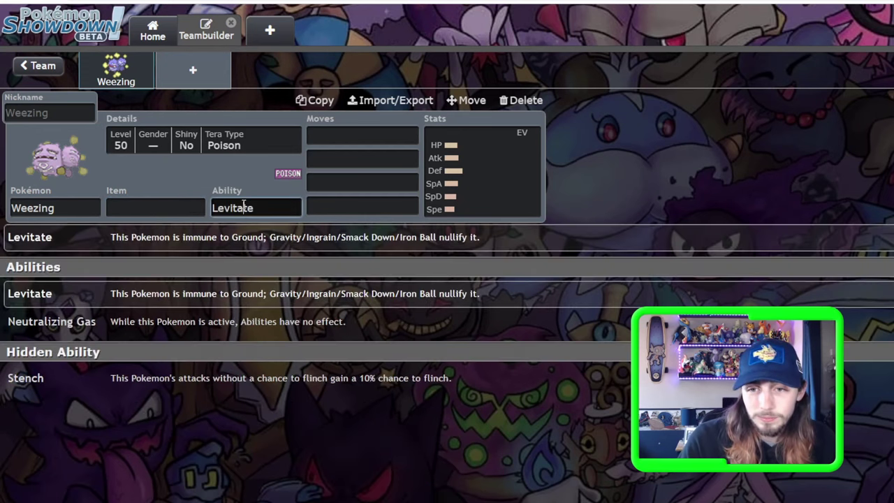
pyautogui.click(104, 332)
pyautogui.click(219, 213)
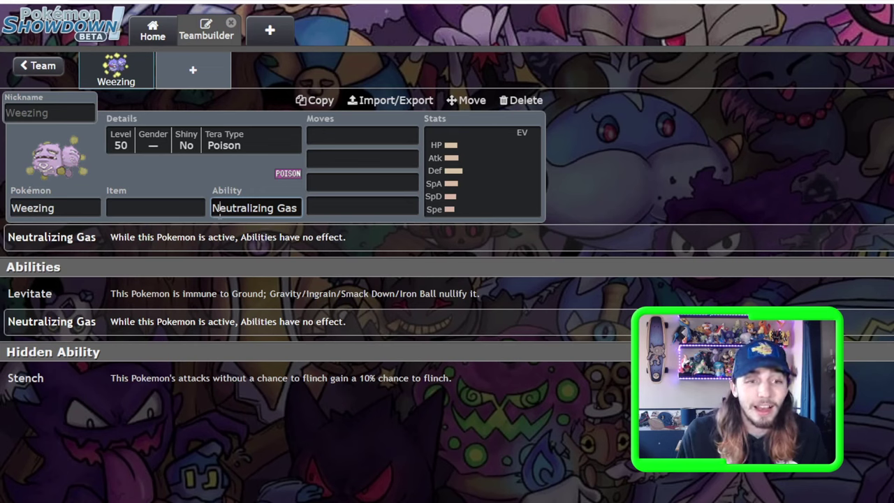
# - Add Landorus-Therian to the team holding an Ability Shield
pyautogui.click(217, 78)
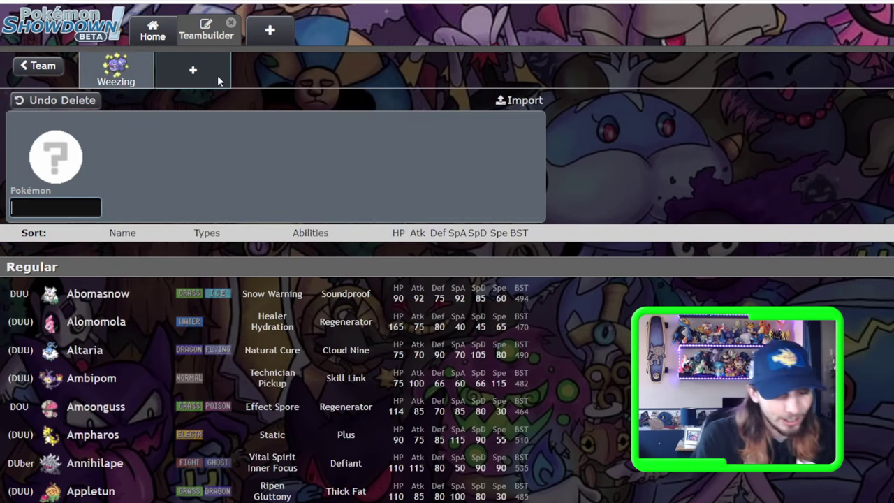
pyautogui.write('lando')
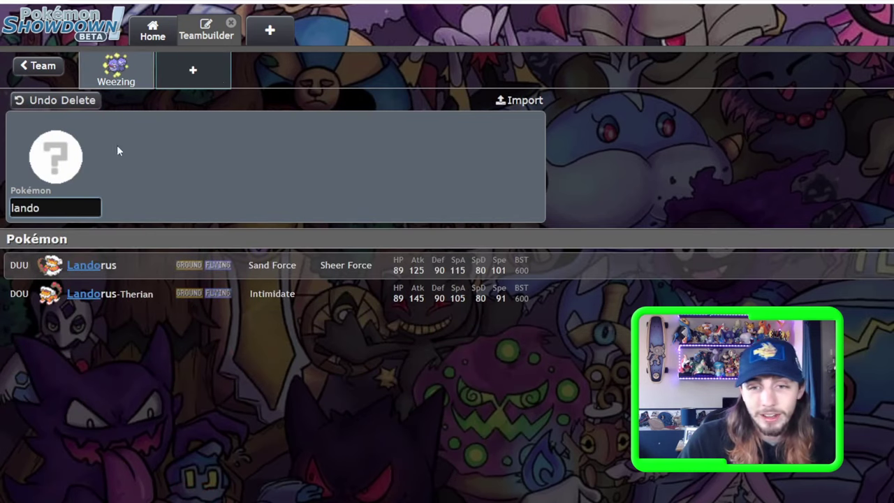
pyautogui.click(94, 296)
pyautogui.write('ab')
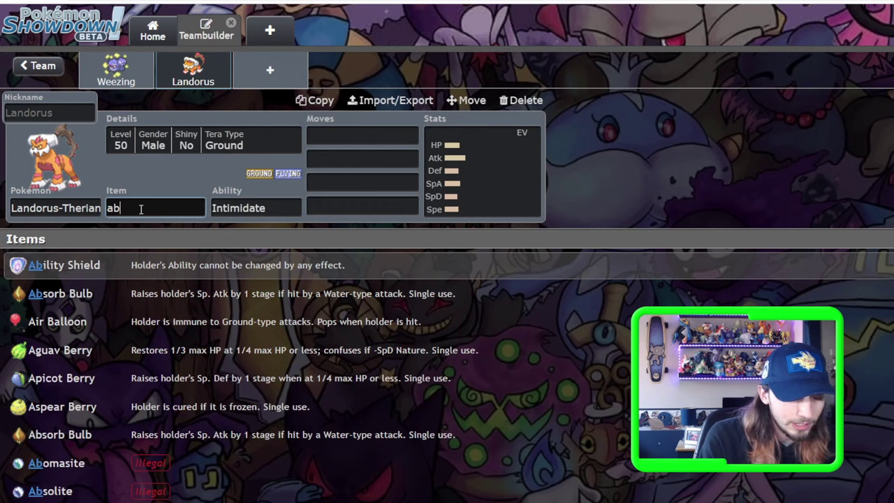
pyautogui.write('ili')
pyautogui.click(150, 265)
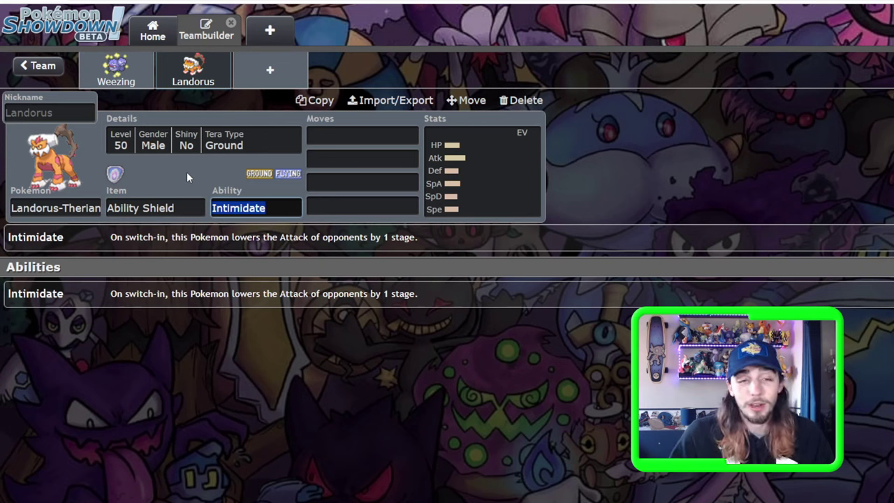
# - Return to Weezing's set and open its EV and IV editor
pyautogui.click(133, 84)
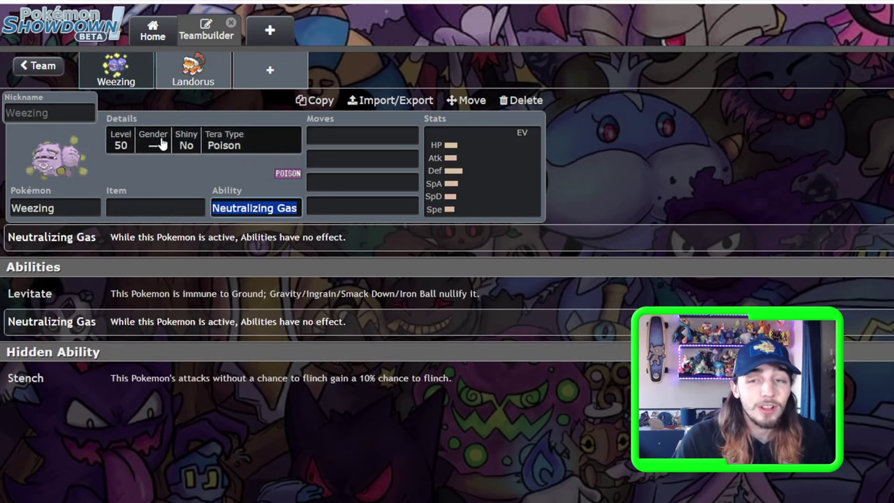
pyautogui.click(181, 75)
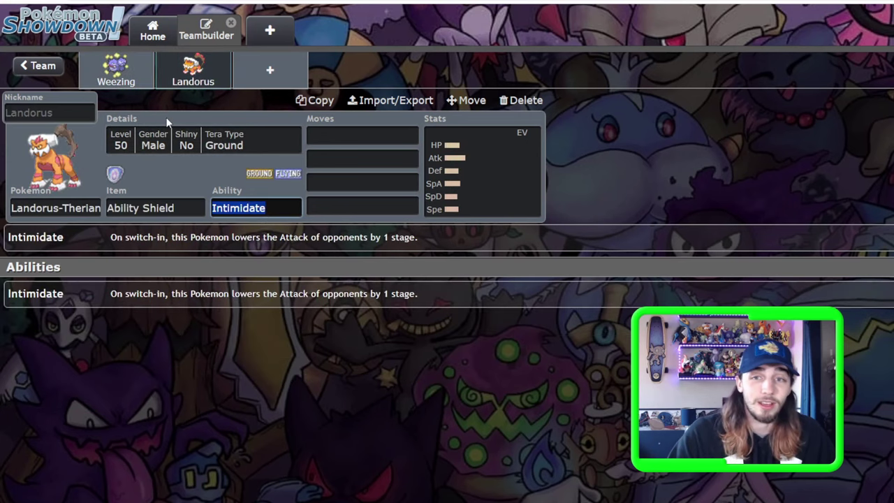
pyautogui.click(116, 70)
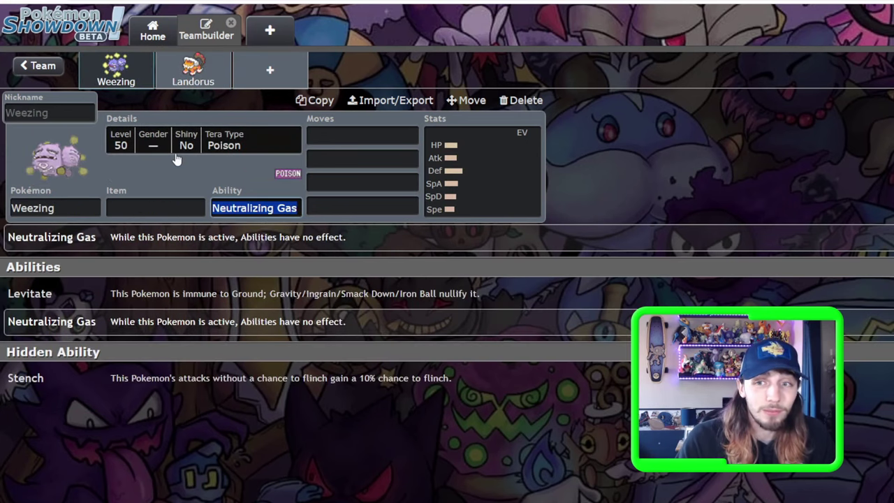
pyautogui.click(482, 172)
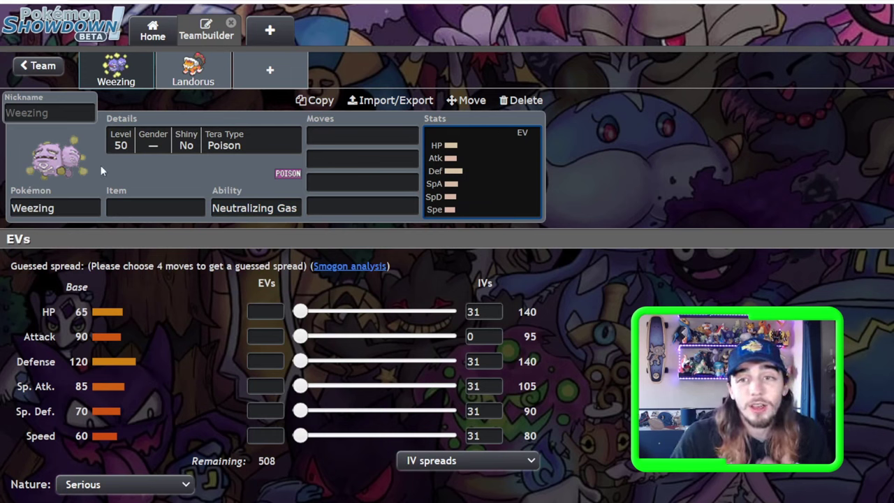
pyautogui.click(165, 77)
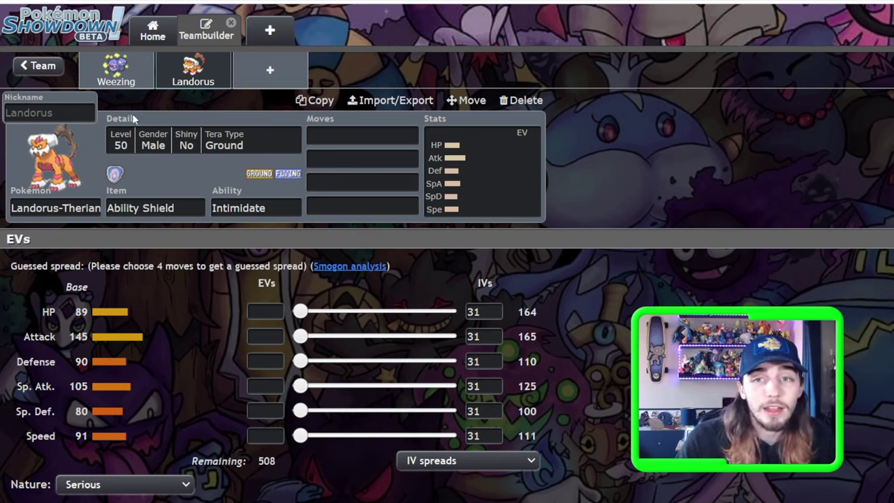
pyautogui.click(118, 70)
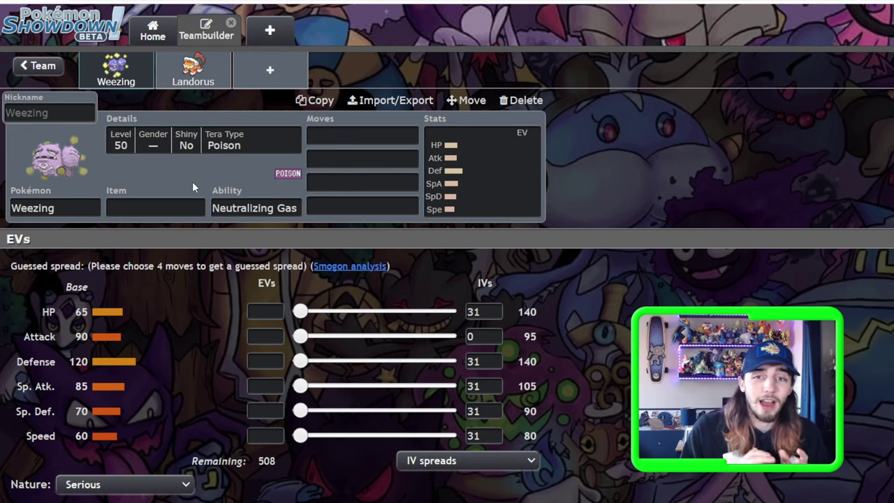
pyautogui.click(349, 133)
pyautogui.write('will')
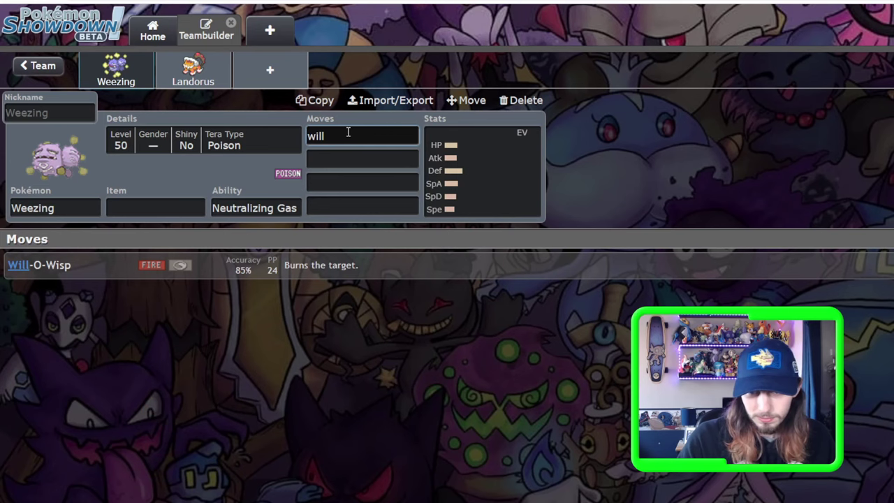
pyautogui.press('Return')
pyautogui.write('taun')
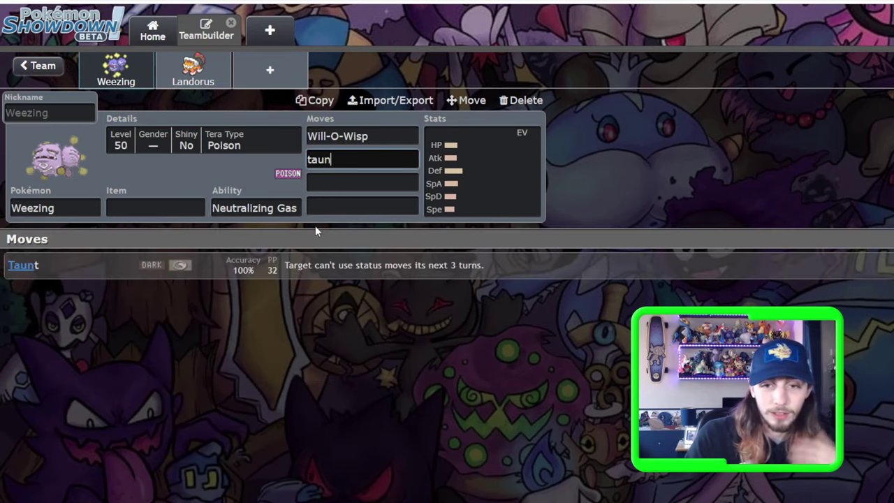
pyautogui.press('Return')
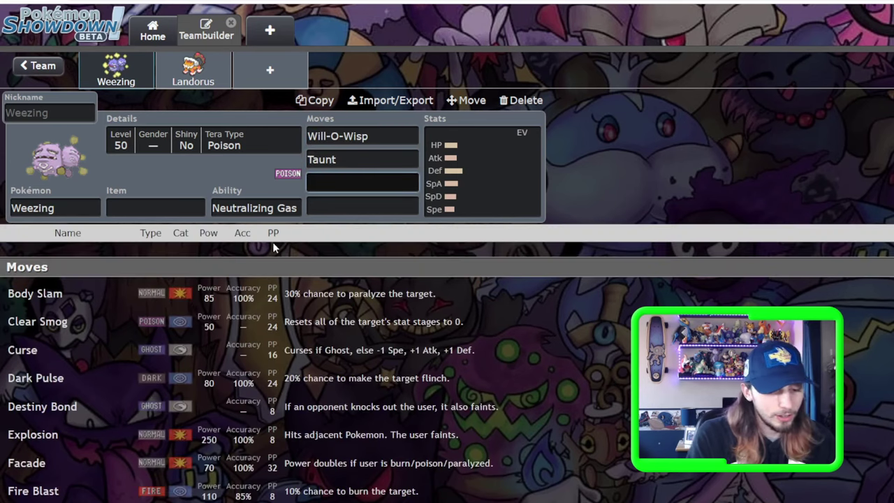
pyautogui.write('gunk')
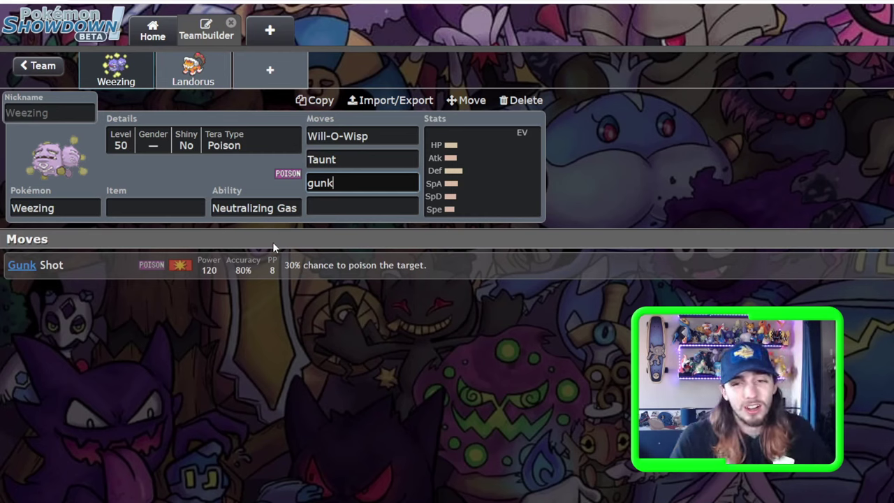
pyautogui.click(241, 271)
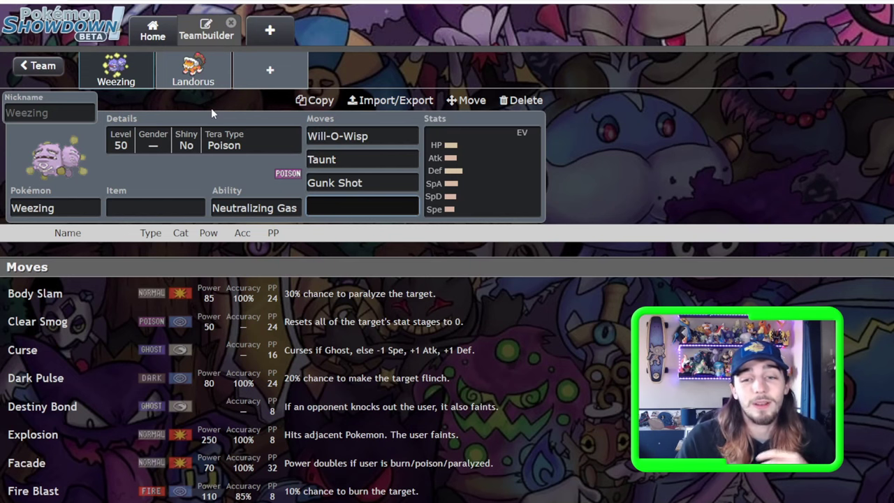
pyautogui.scroll(-2, 152, 370)
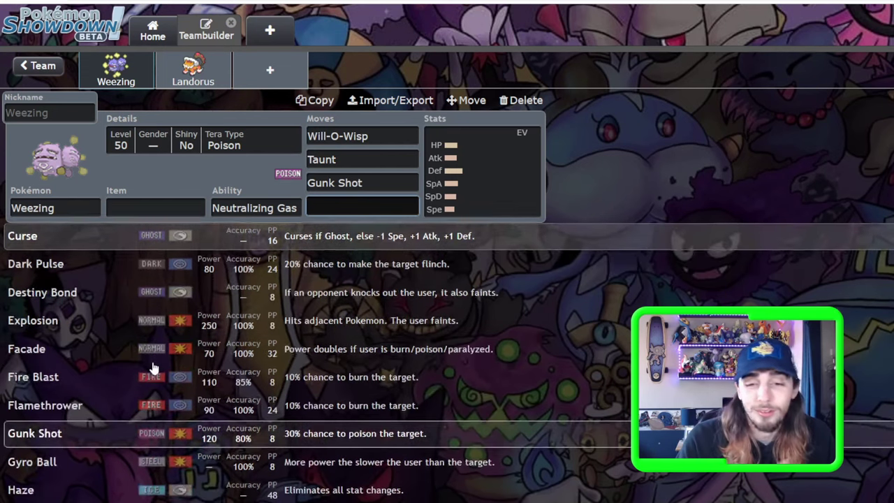
pyautogui.scroll(-2, 153, 369)
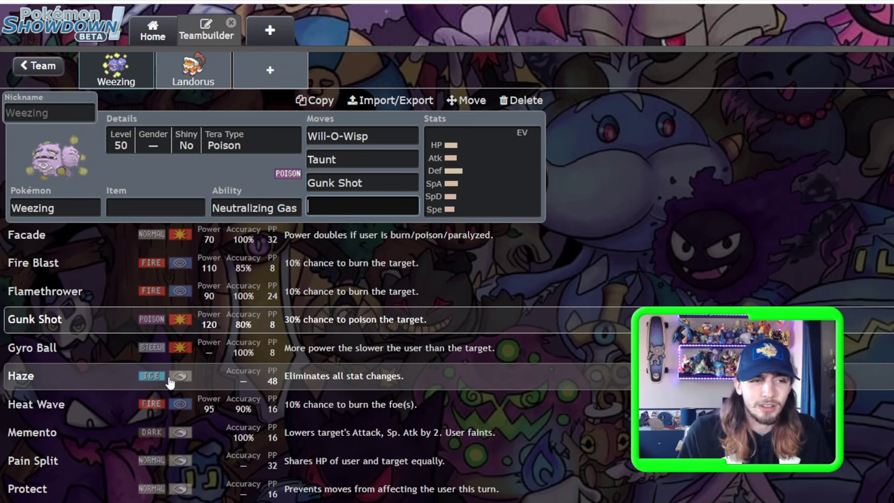
pyautogui.scroll(-5, 167, 381)
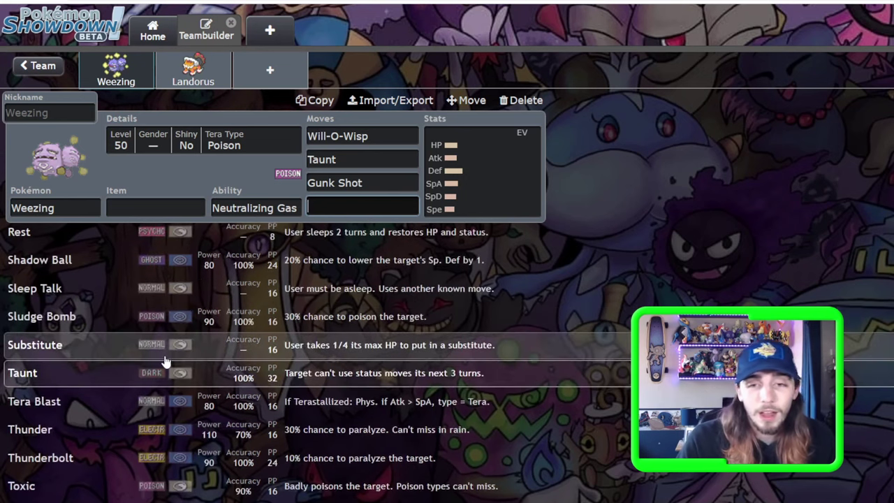
pyautogui.scroll(1, 166, 371)
pyautogui.scroll(-3, 165, 362)
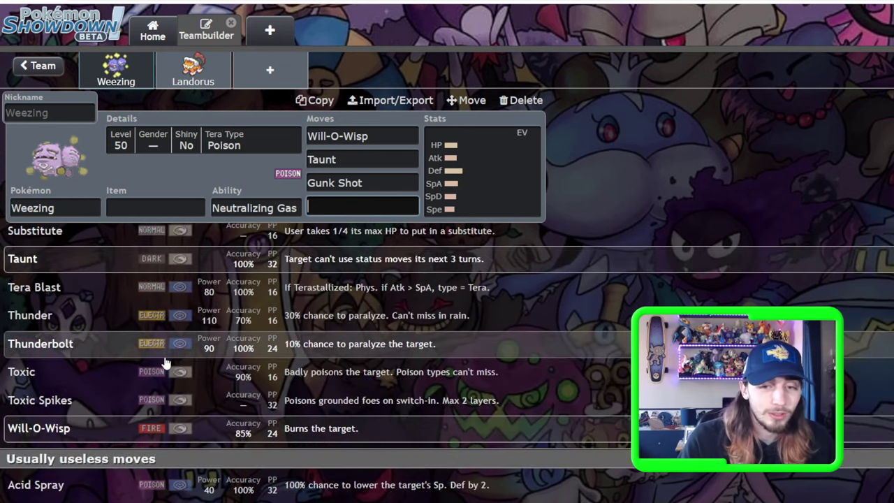
pyautogui.scroll(-3, 166, 362)
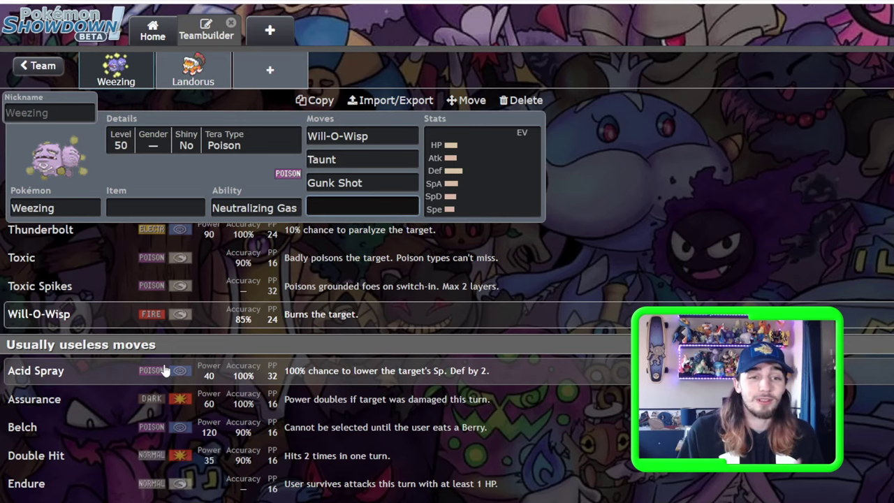
pyautogui.scroll(-10, 144, 259)
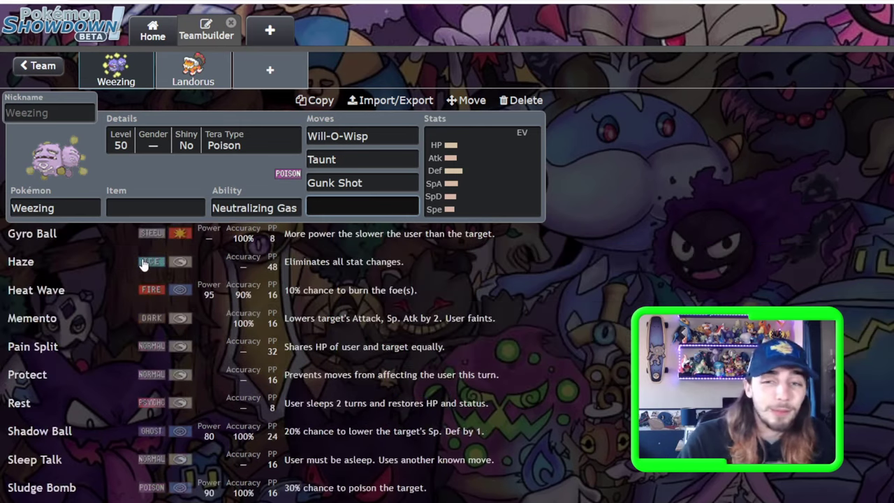
pyautogui.scroll(10, 144, 263)
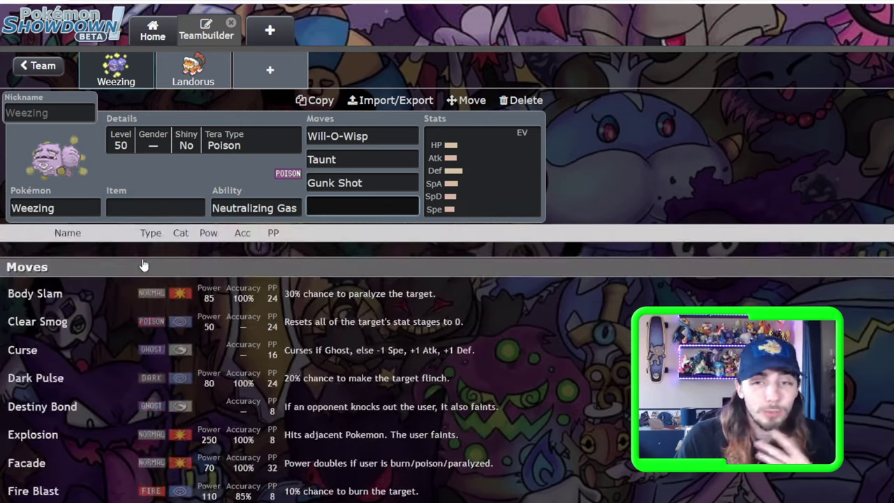
# - Give Weezing Protect as its fourth move
pyautogui.write('prot')
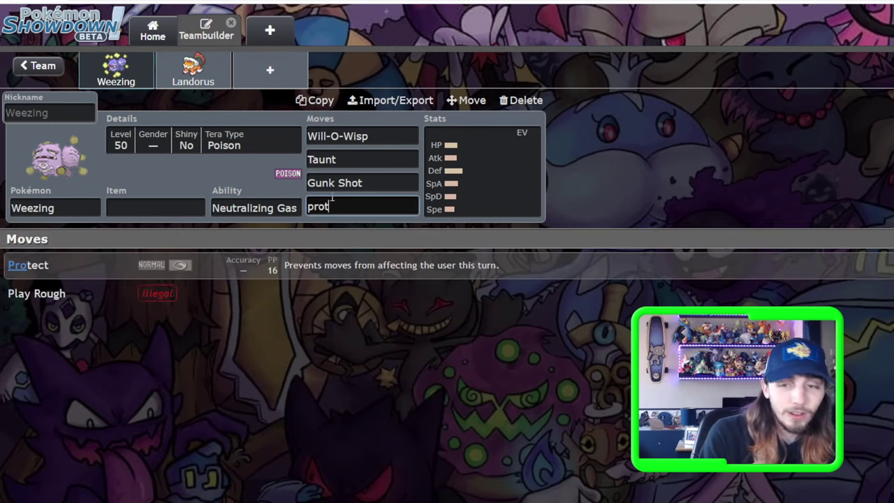
pyautogui.click(316, 269)
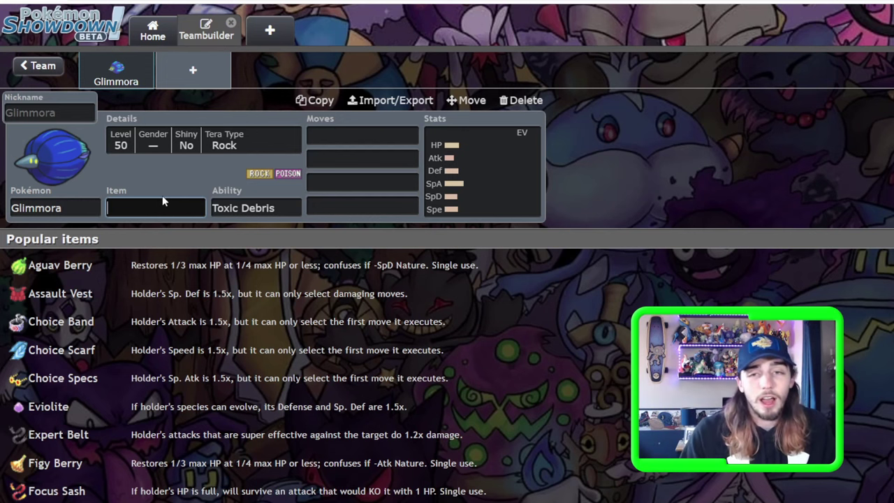
pyautogui.click(233, 208)
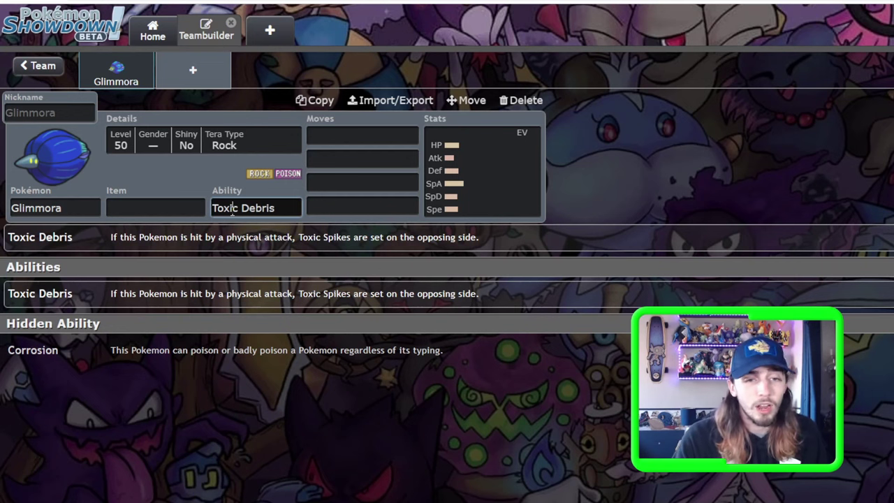
pyautogui.press('Tab')
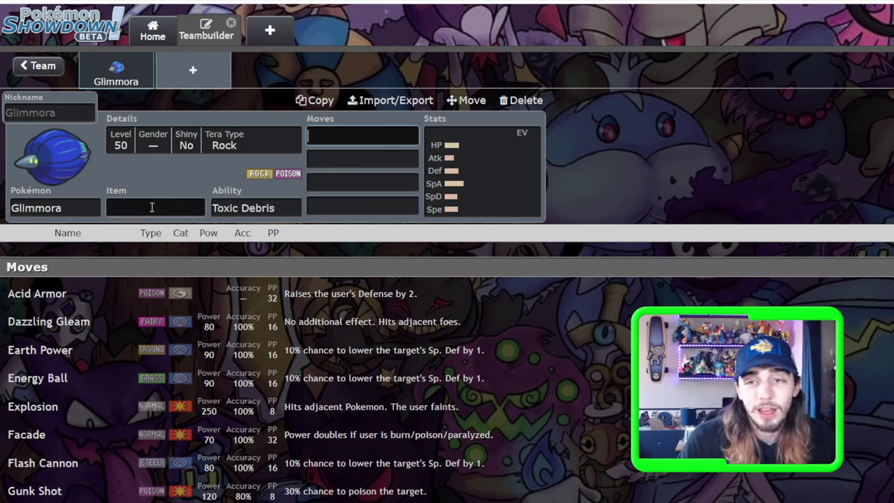
pyautogui.click(156, 196)
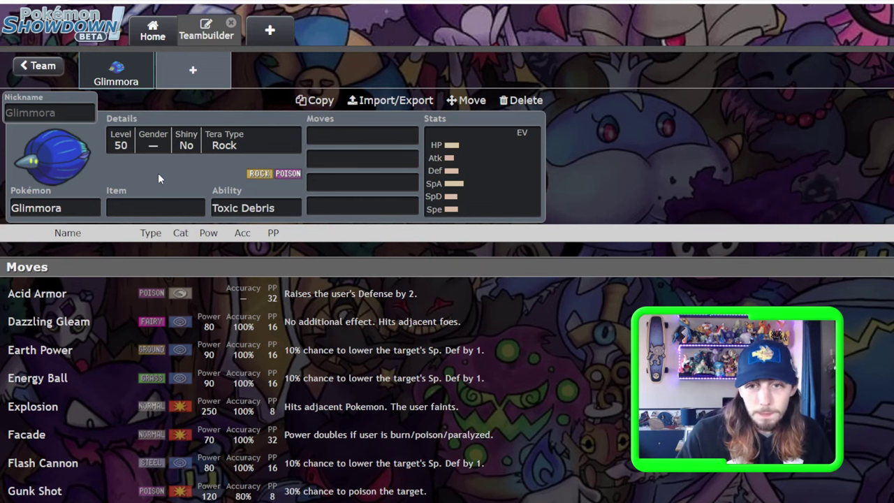
# - Add Flutter Mane holding Choice Specs, keeping its Protosynthesis ability
pyautogui.click(206, 75)
pyautogui.write('flutt')
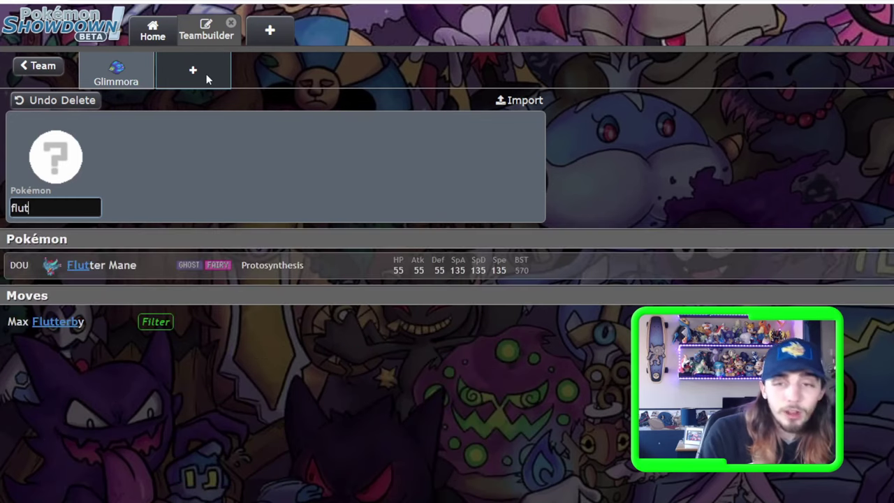
pyautogui.click(168, 265)
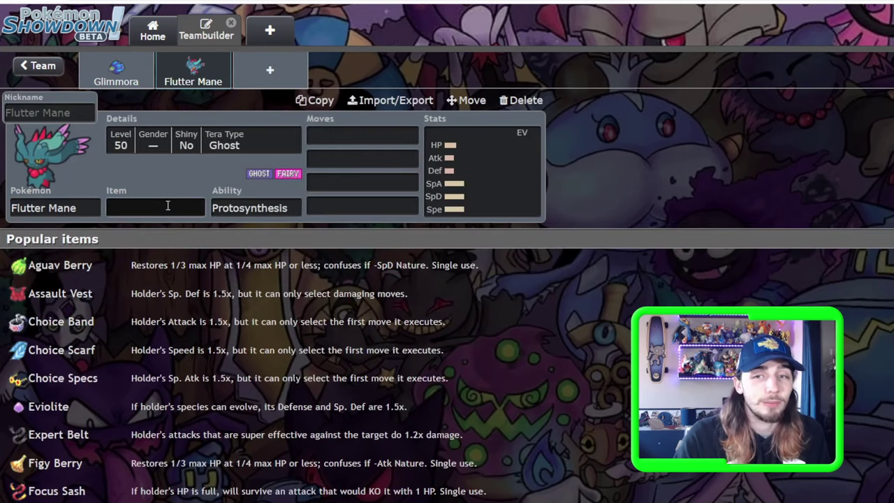
pyautogui.write('choic')
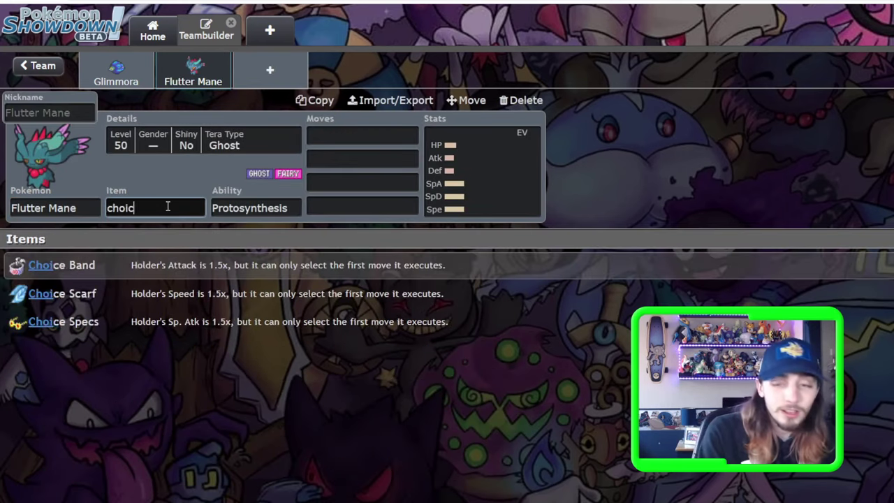
pyautogui.click(194, 321)
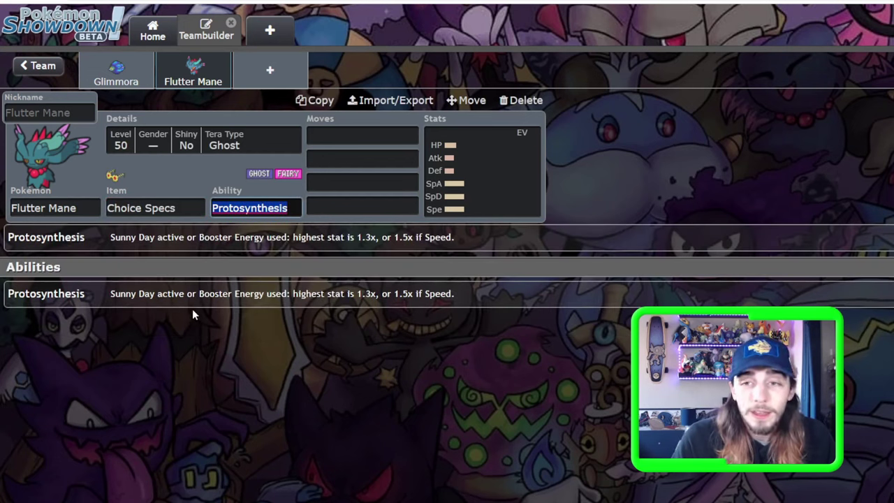
pyautogui.click(164, 200)
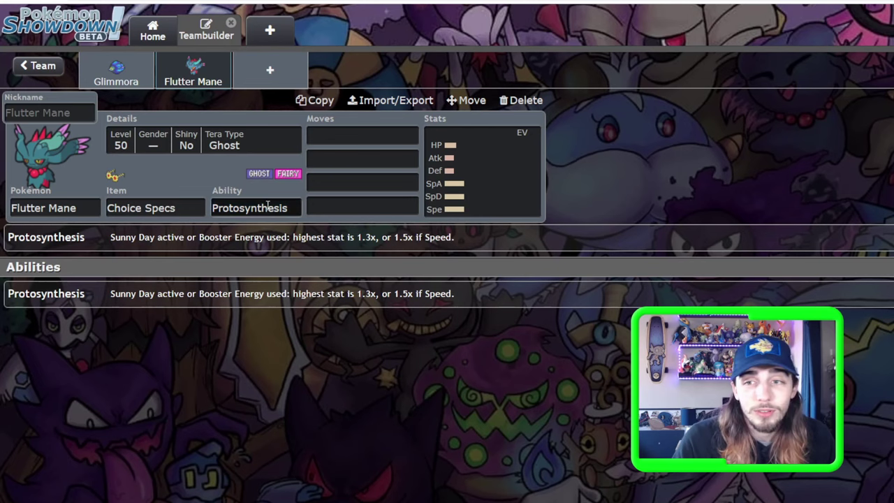
# - Give Flutter Mane Hex as its fourth move, then return to Glimmora's set
pyautogui.click(331, 204)
pyautogui.write('hex')
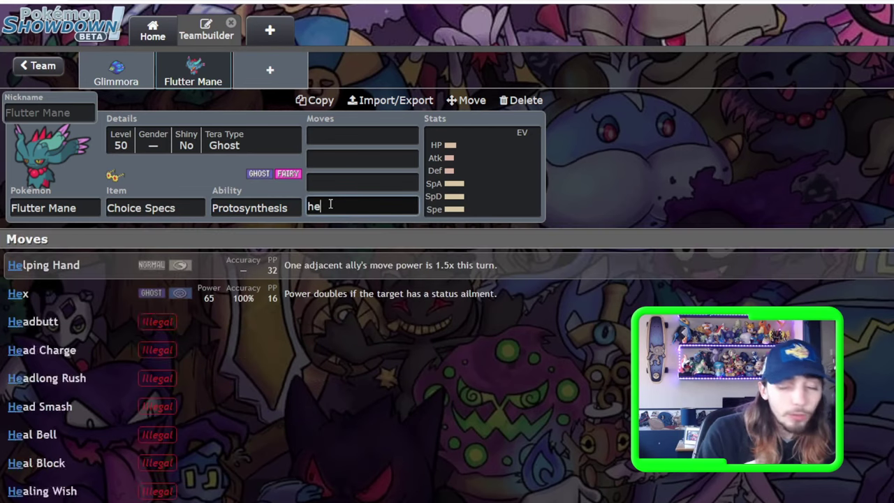
pyautogui.click(288, 260)
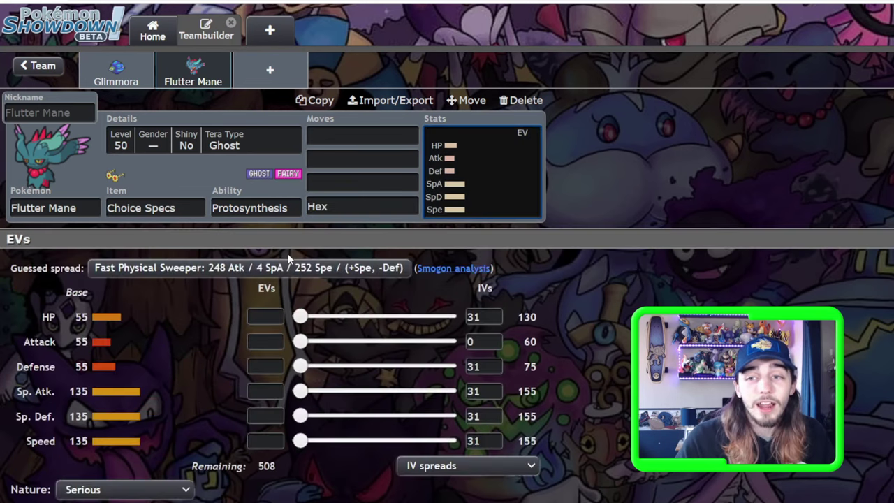
pyautogui.click(116, 73)
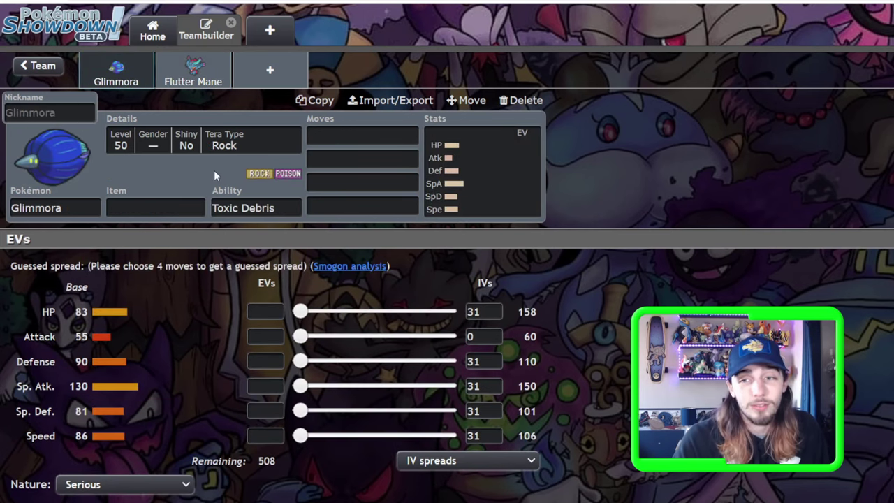
# - Set Glimmora's first move to Mortal Spin
pyautogui.click(341, 133)
pyautogui.write('morta')
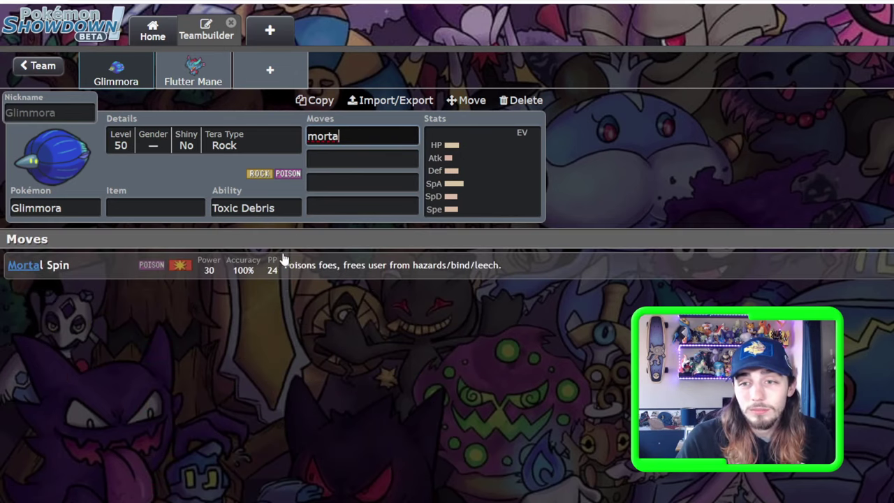
pyautogui.click(281, 262)
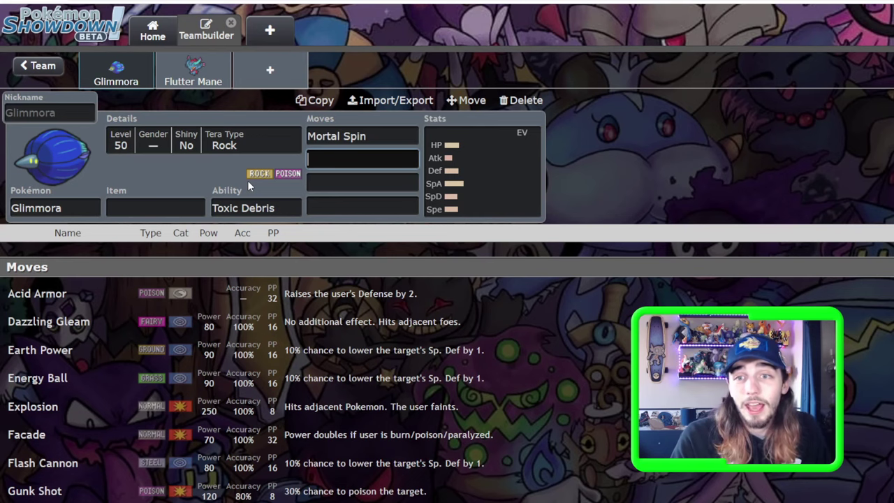
# - Check Flutter Mane's Hex details, then come back to Glimmora's second move slot
pyautogui.click(203, 67)
pyautogui.click(333, 206)
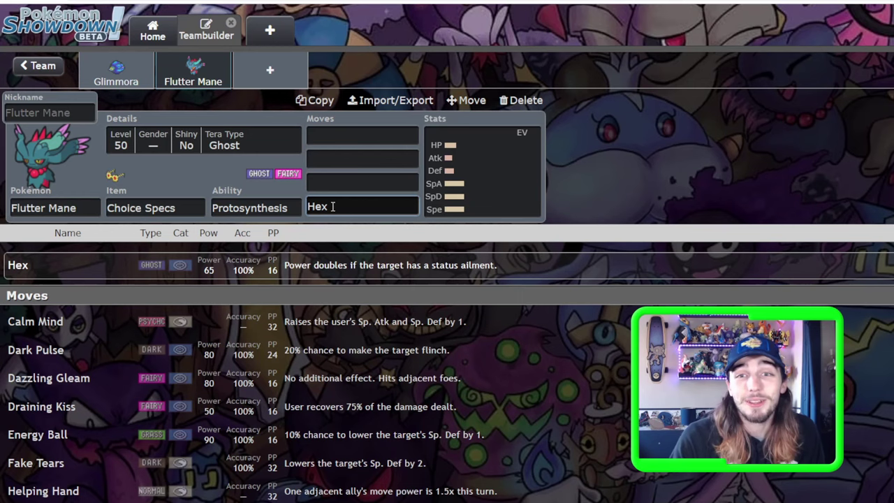
pyautogui.click(116, 73)
pyautogui.click(348, 160)
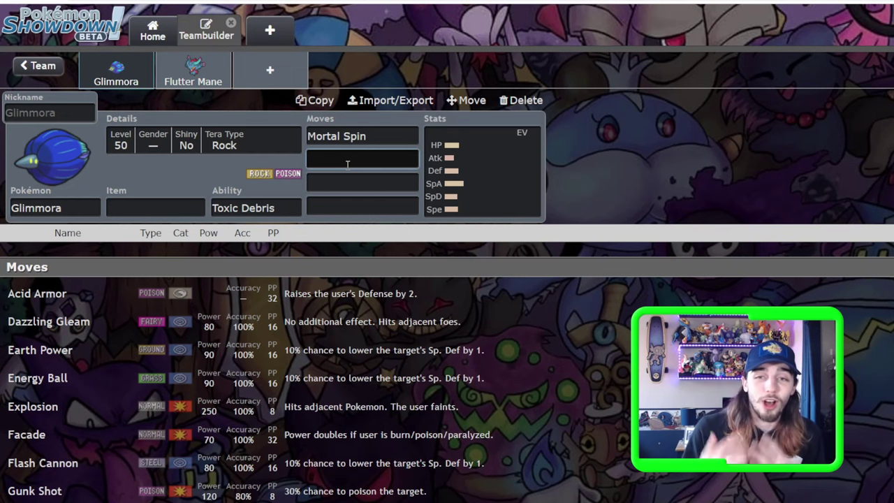
# - Give Glimmora a Focus Sash, replacing the briefly chosen Assault Vest
pyautogui.click(183, 201)
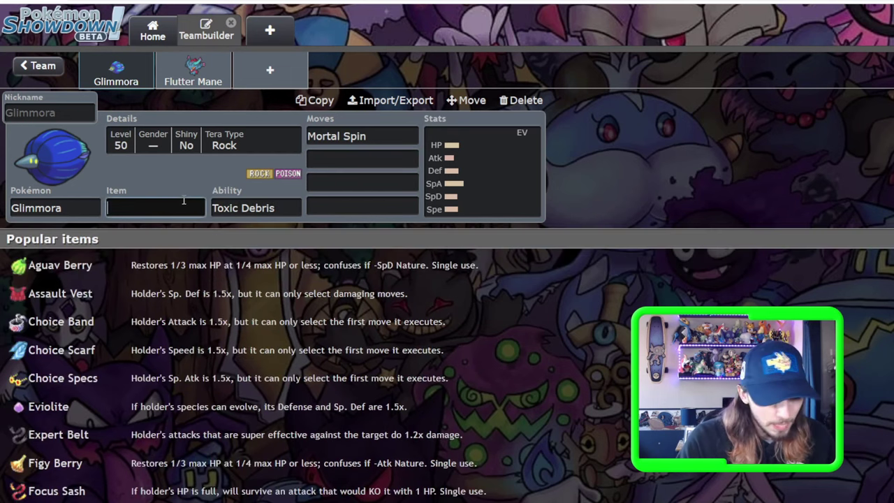
pyautogui.write('ass')
pyautogui.click(165, 272)
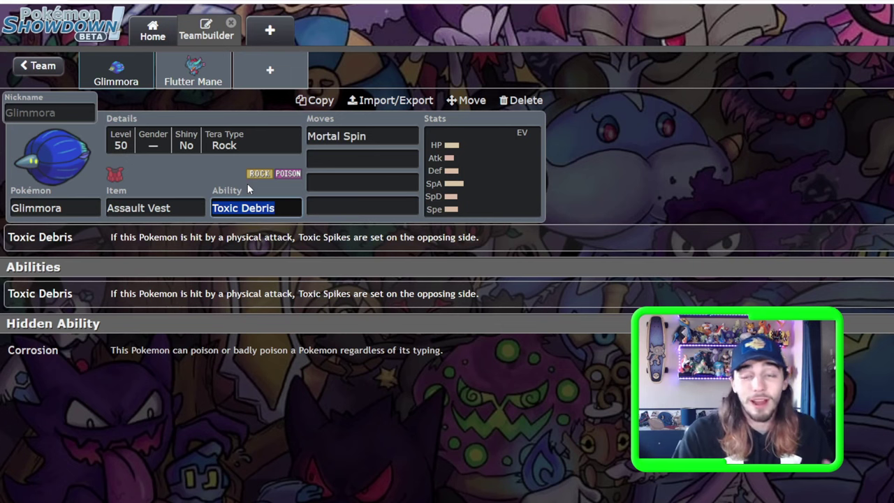
pyautogui.click(167, 208)
pyautogui.write('focu')
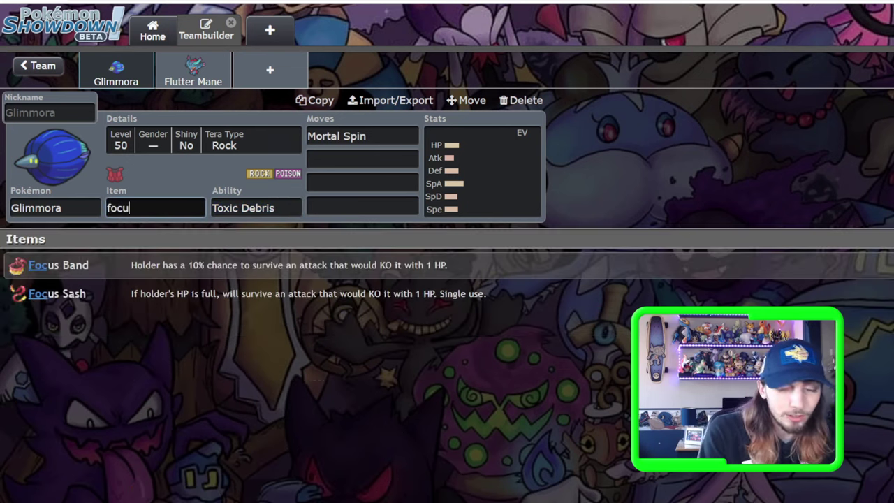
pyautogui.click(206, 294)
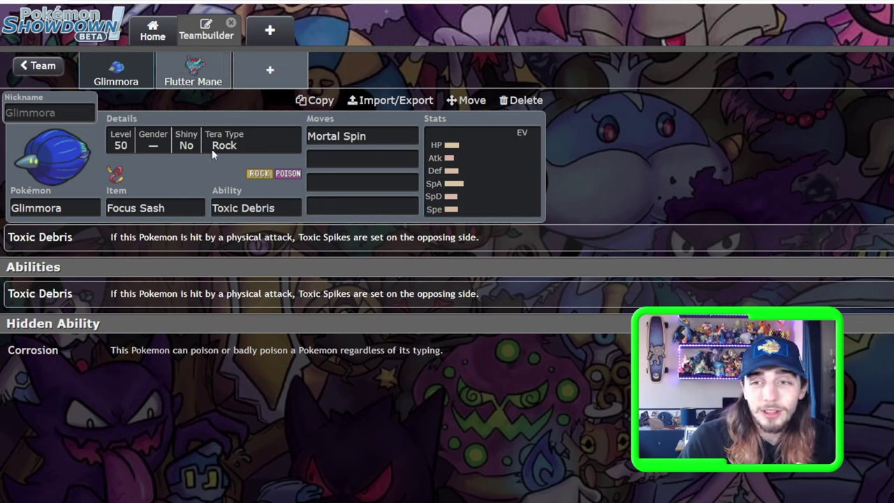
# - Set Glimmora's second move to Earth Power
pyautogui.click(347, 160)
pyautogui.write('eart')
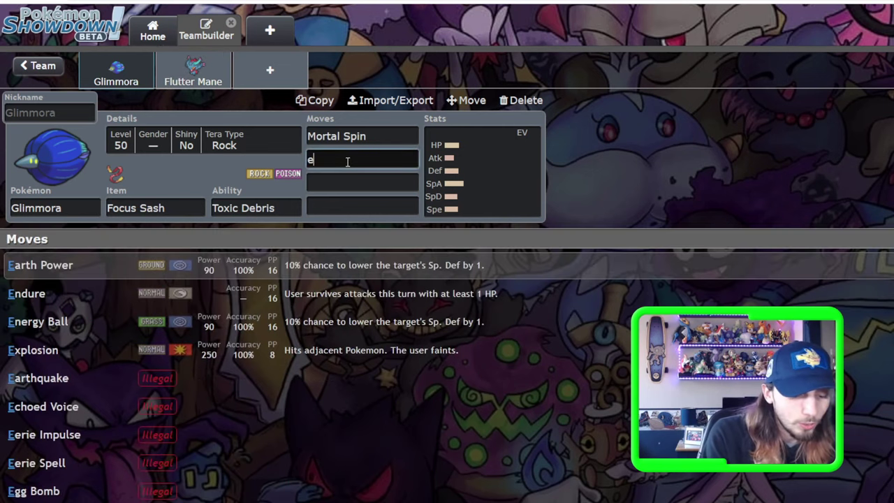
pyautogui.click(322, 265)
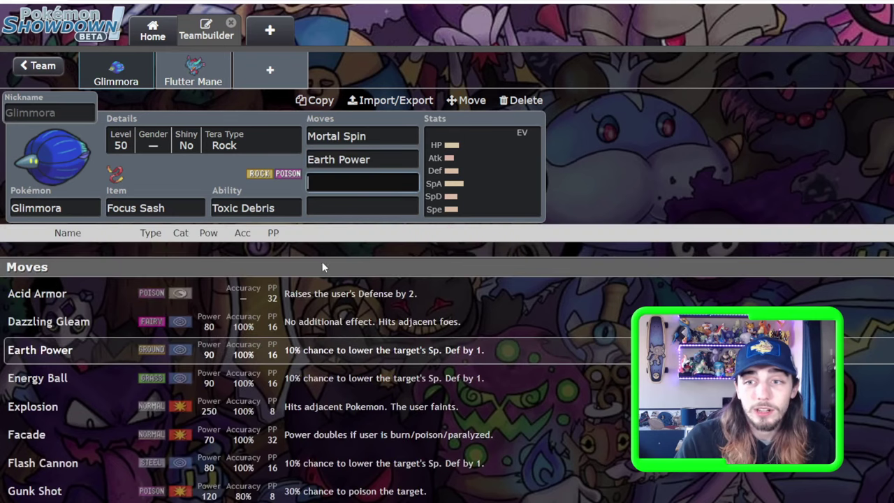
# - Put 252 EVs into Glimmora's Speed and give it a Timid nature
pyautogui.click(503, 189)
pyautogui.moveTo(299, 441); pyautogui.dragTo(448, 441)
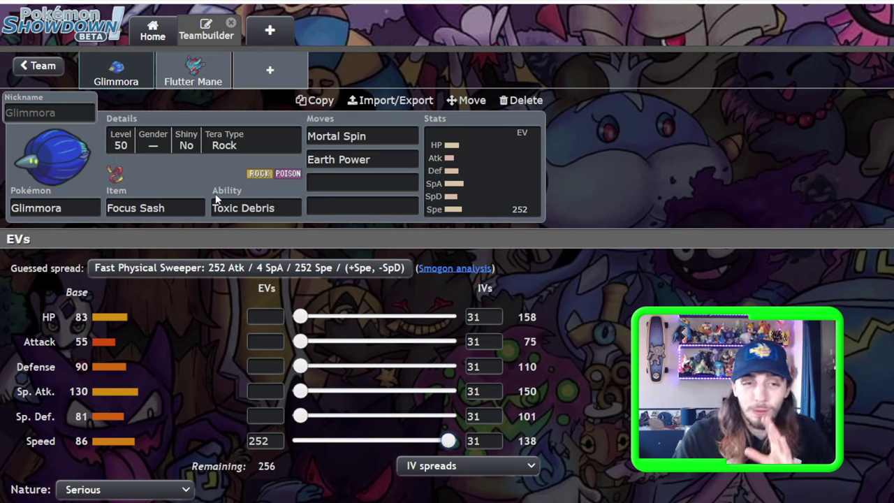
pyautogui.click(102, 465)
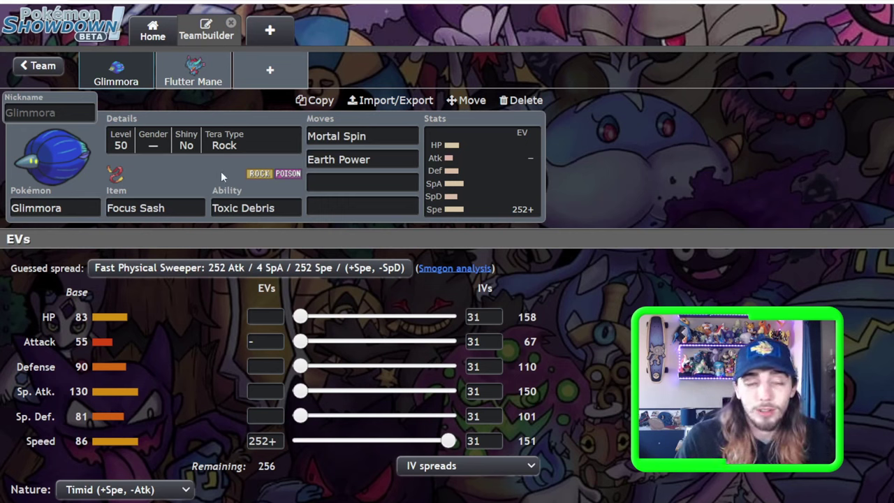
pyautogui.click(147, 207)
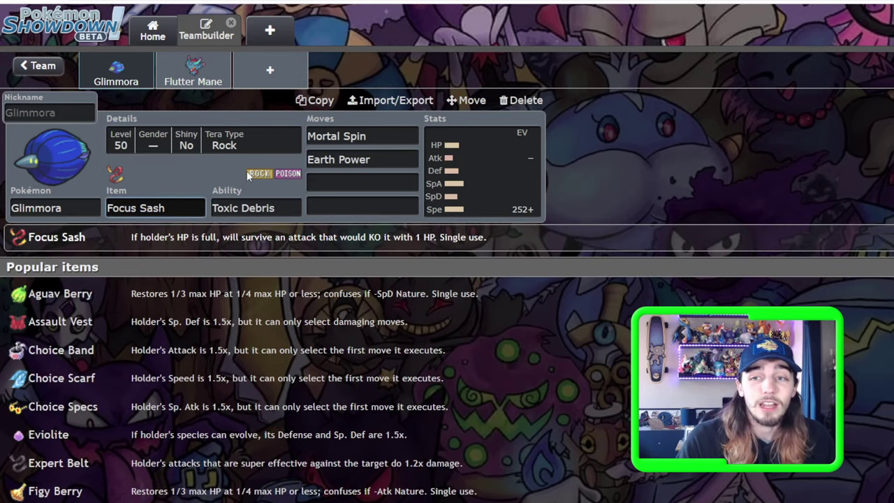
# - Give Glimmora Energy Ball as its third move
pyautogui.click(335, 180)
pyautogui.write('ener')
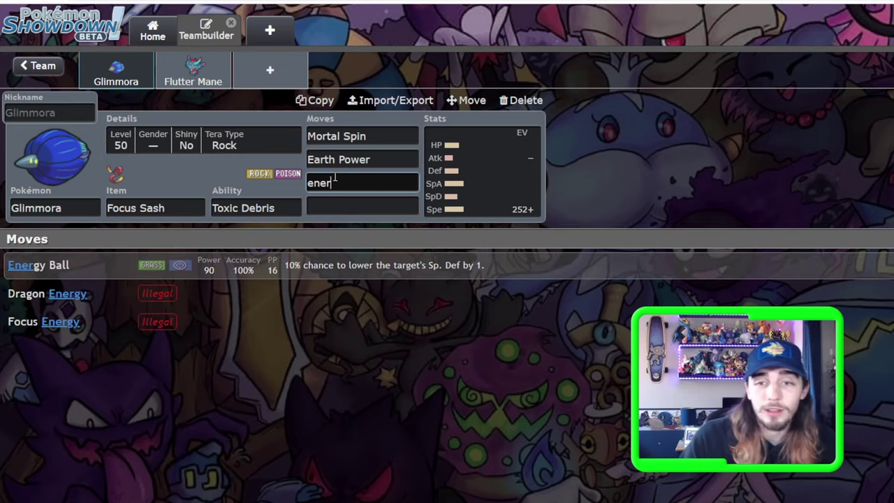
pyautogui.click(316, 274)
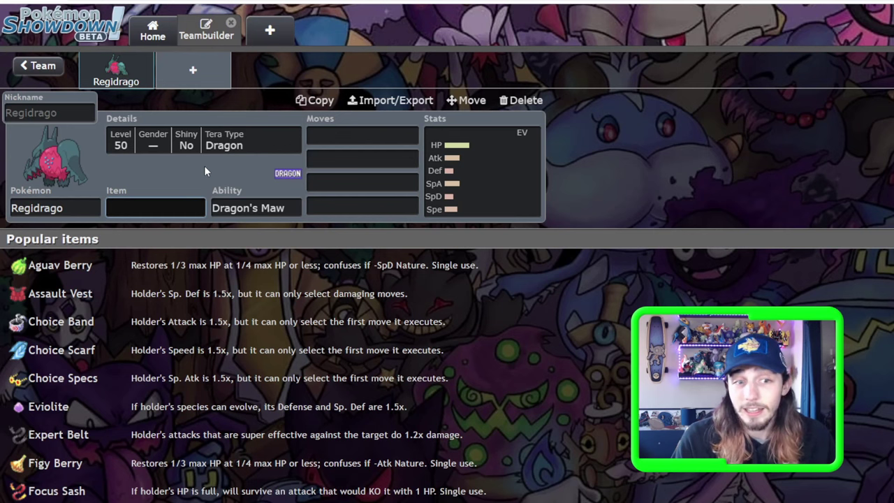
# - Set Regidrago's first move to Dragon Energy and check the move's details
pyautogui.press('Tab')
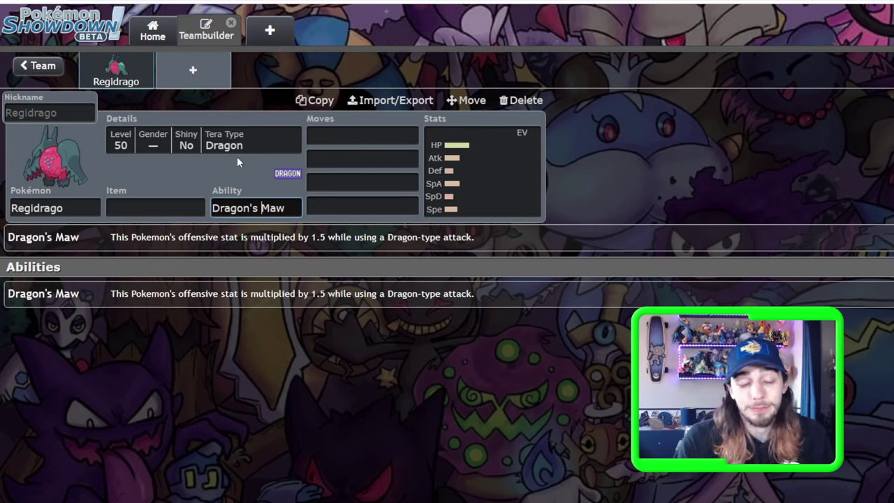
pyautogui.click(380, 133)
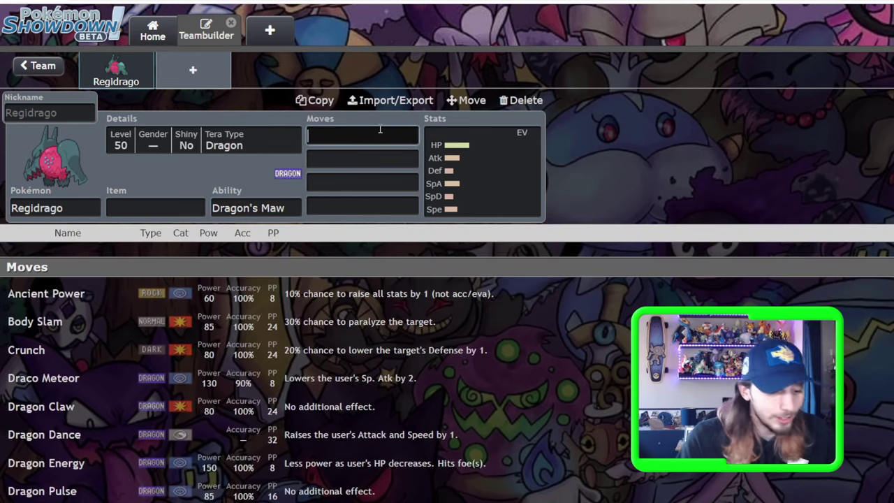
pyautogui.write('dragon')
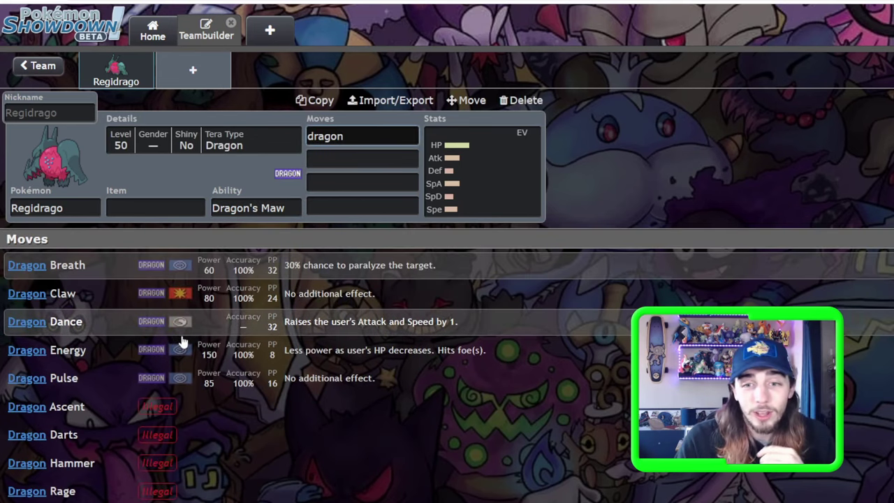
pyautogui.click(181, 353)
pyautogui.click(203, 180)
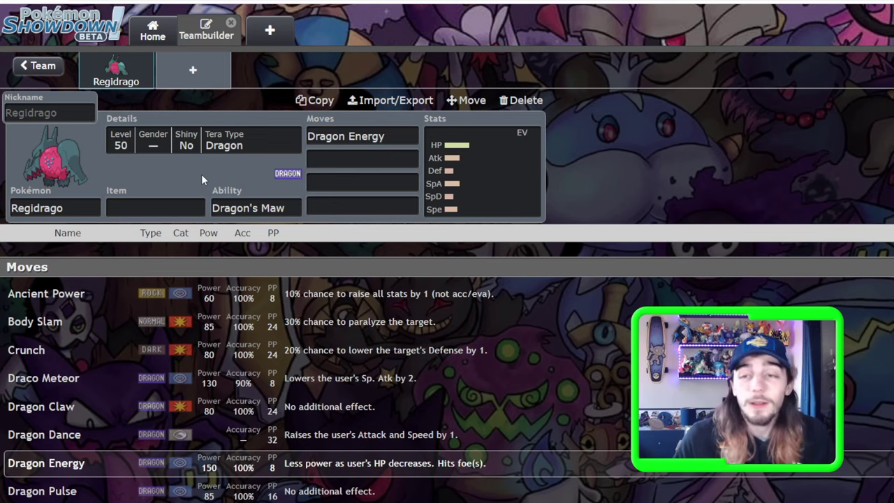
pyautogui.click(395, 139)
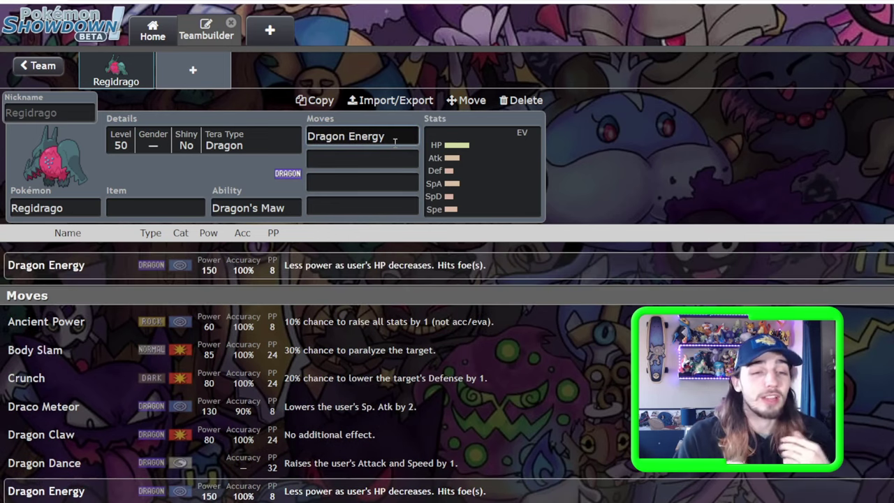
pyautogui.click(156, 177)
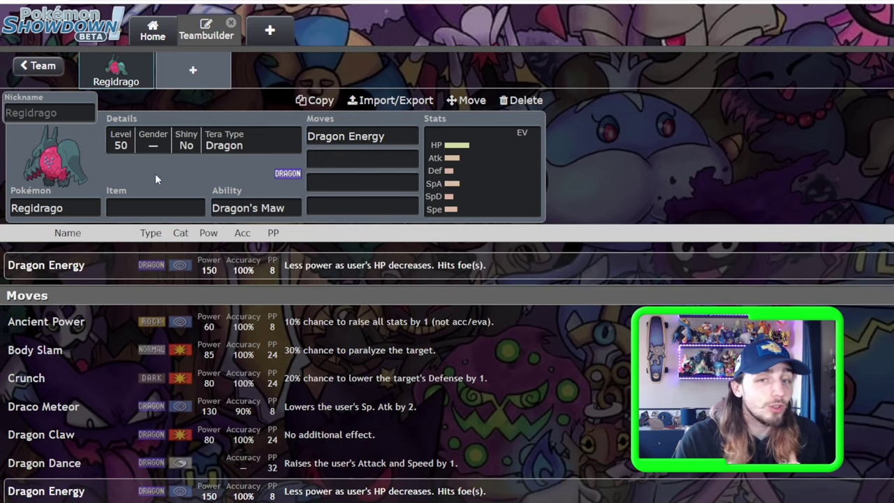
# - Set Regidrago's held item to Dragon Fang, leaving Dragon Energy as its only move
pyautogui.click(167, 205)
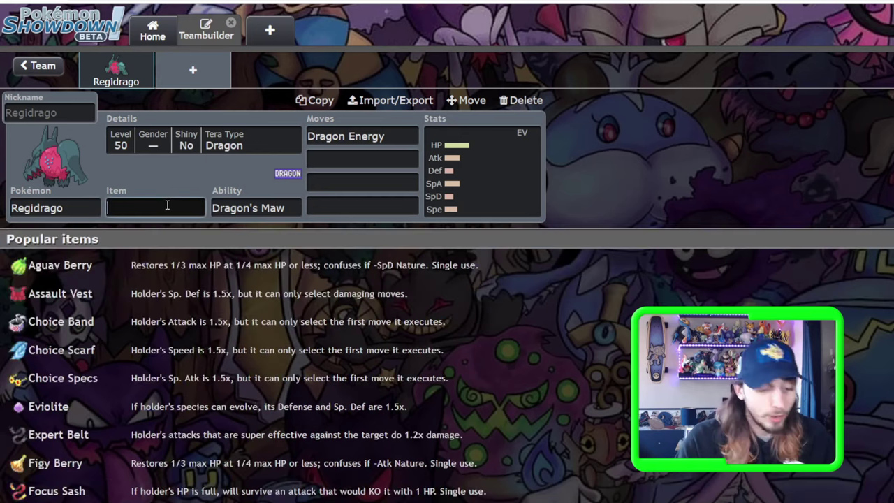
pyautogui.write('dragon')
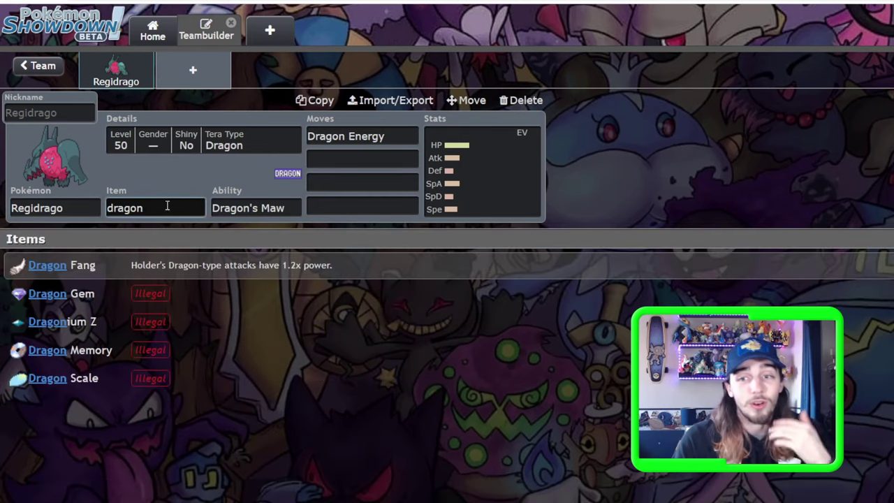
pyautogui.press('Return')
pyautogui.click(180, 187)
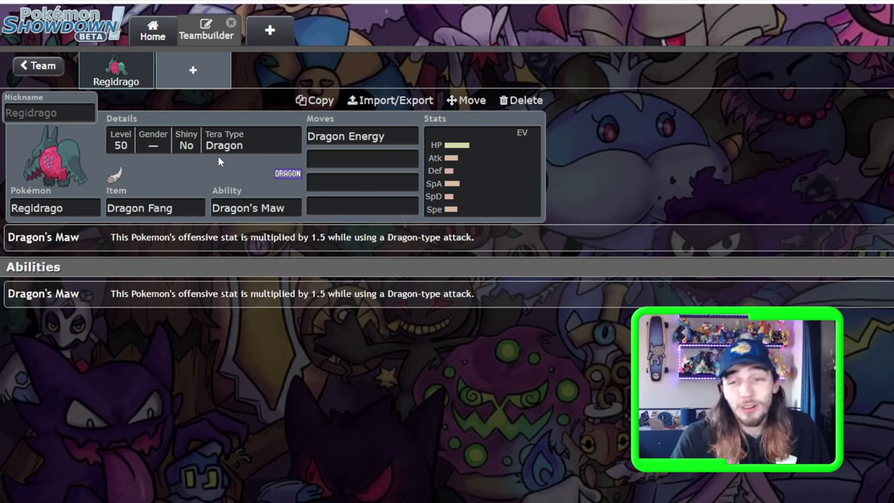
pyautogui.click(316, 159)
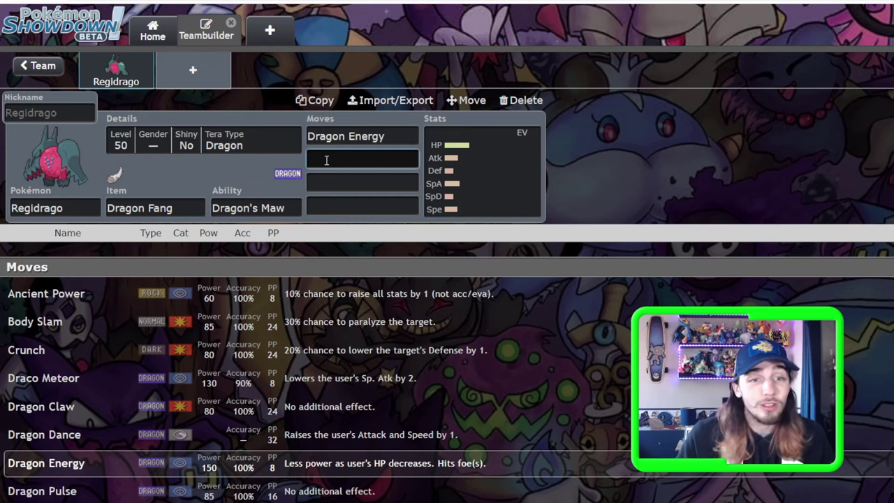
pyautogui.click(383, 135)
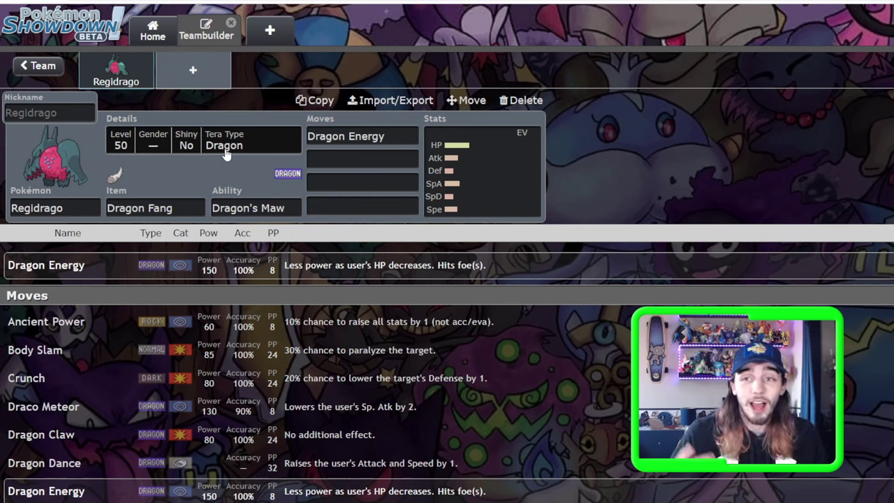
pyautogui.click(347, 134)
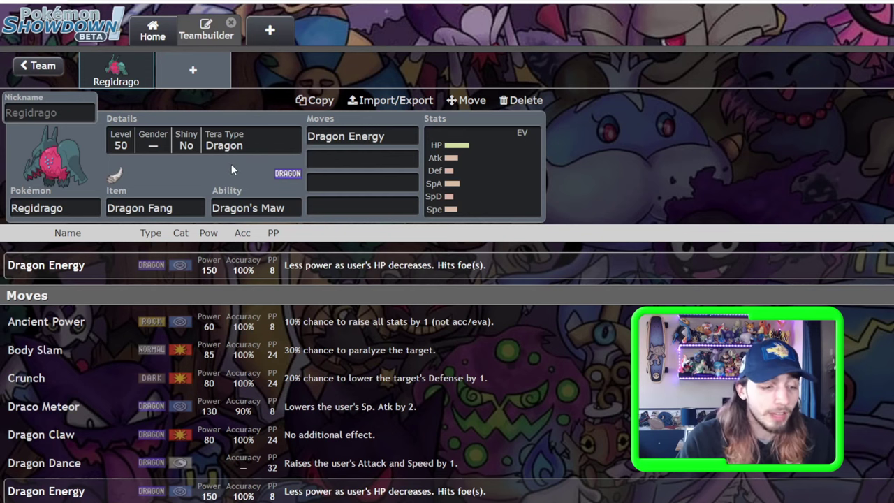
# - Open Regidrago's EV and IV editor, showing 508 EVs remaining
pyautogui.click(482, 175)
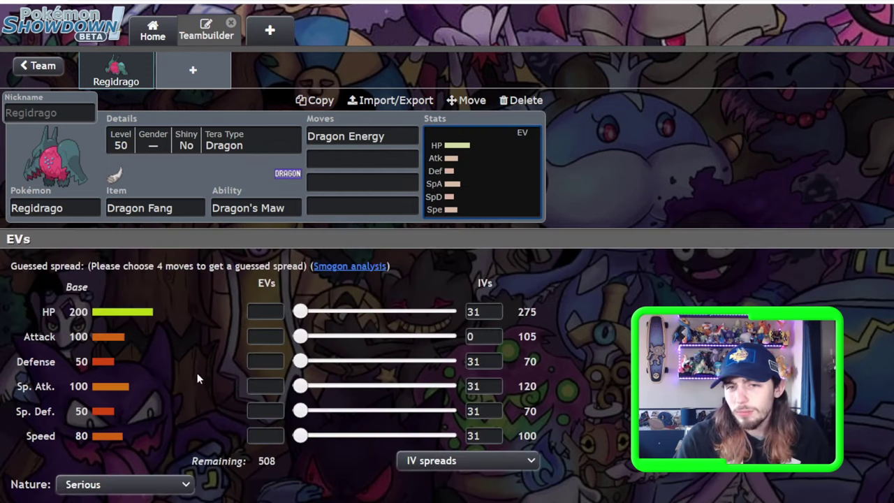
pyautogui.click(200, 181)
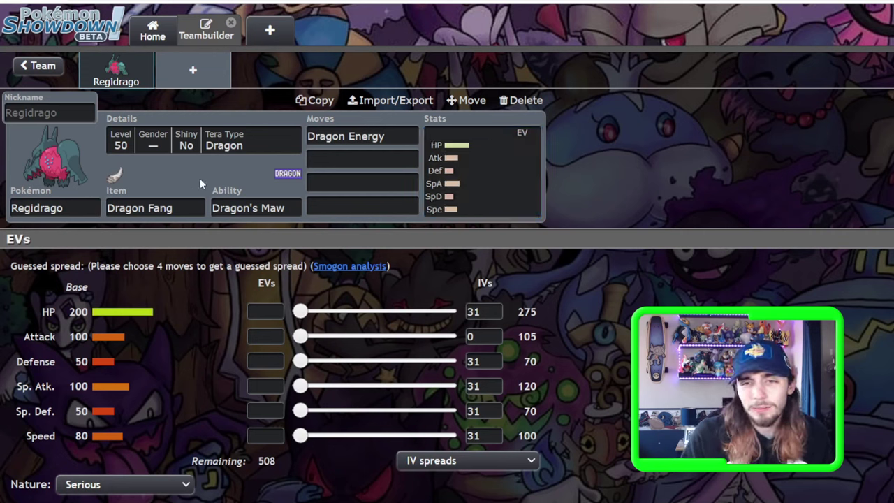